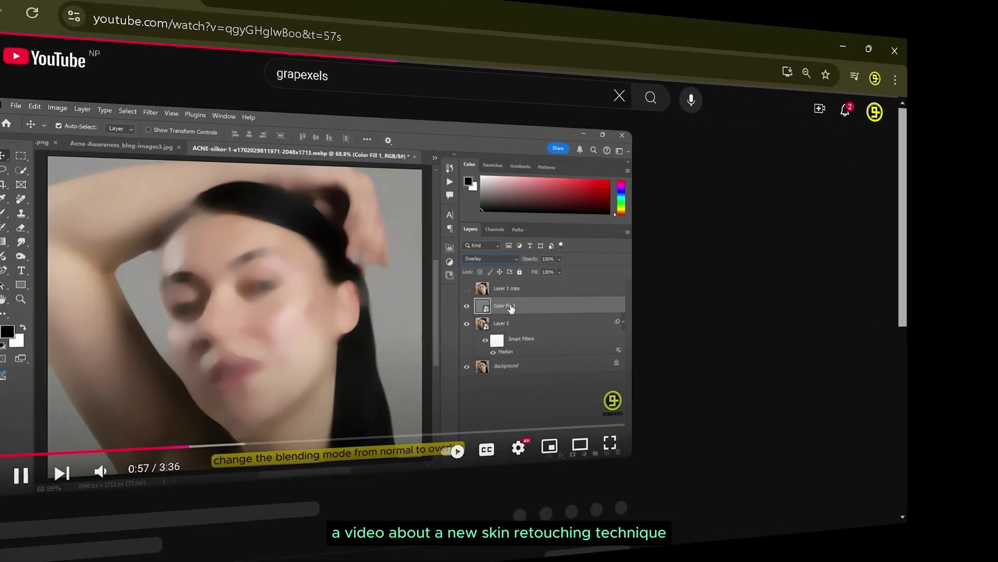
{"action": "scroll", "coordinate": [400, 298], "scroll_direction": "down", "scroll_amount": 5}
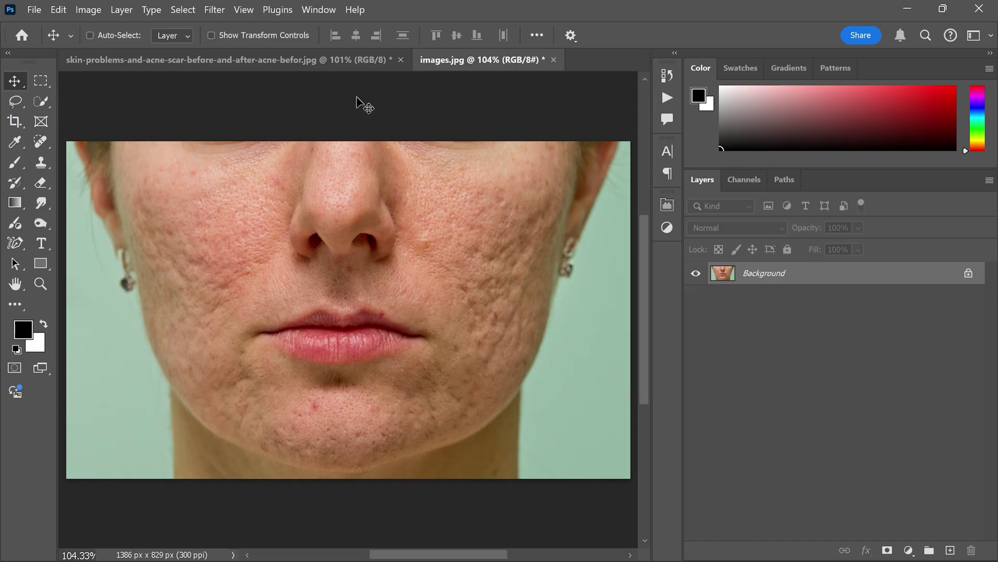
Create a new action set named 'grapexels' in the Actions panel.
{"action": "key", "text": "ctrl"}
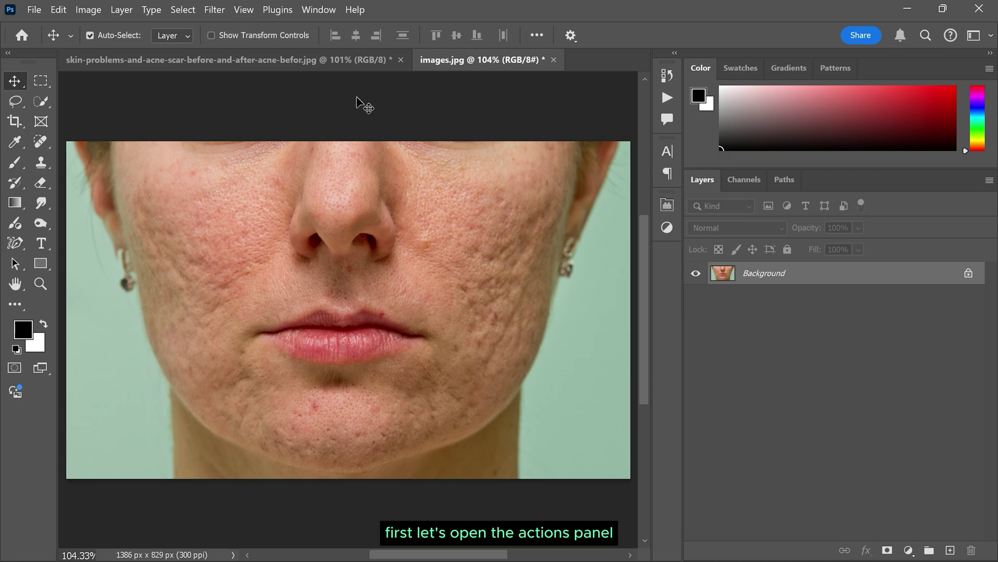
{"action": "left_click", "coordinate": [667, 97]}
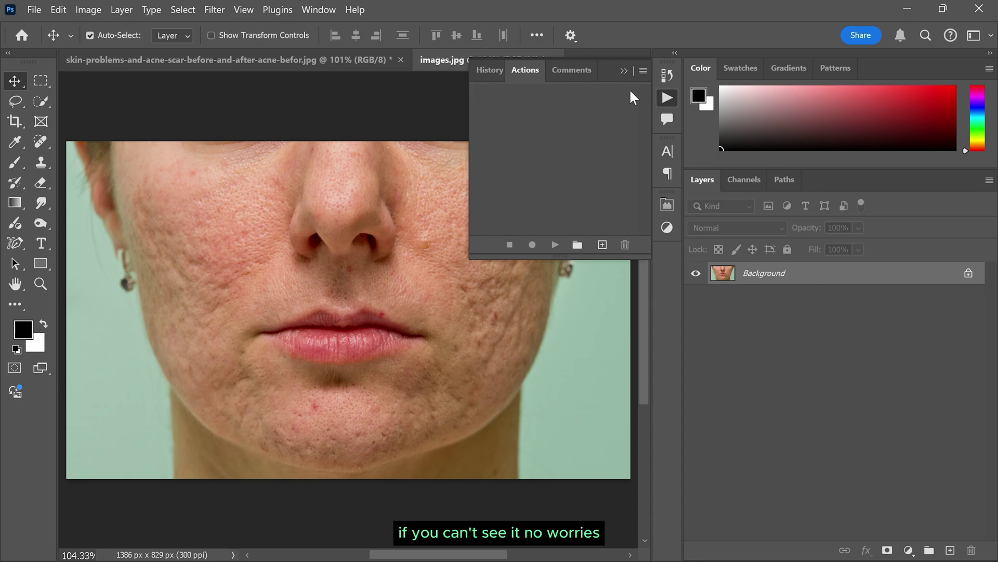
{"action": "left_click", "coordinate": [318, 10]}
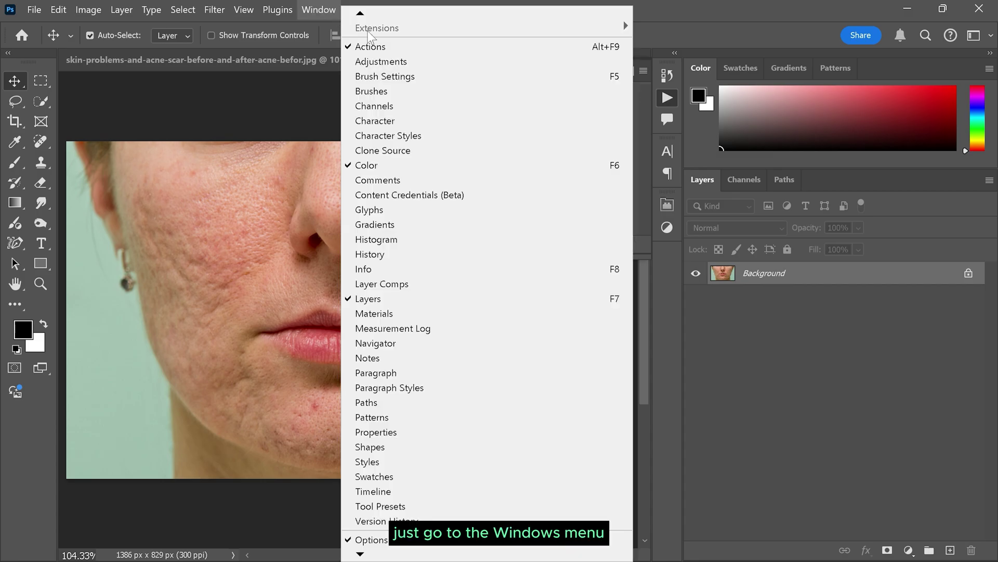
{"action": "left_click", "coordinate": [323, 7]}
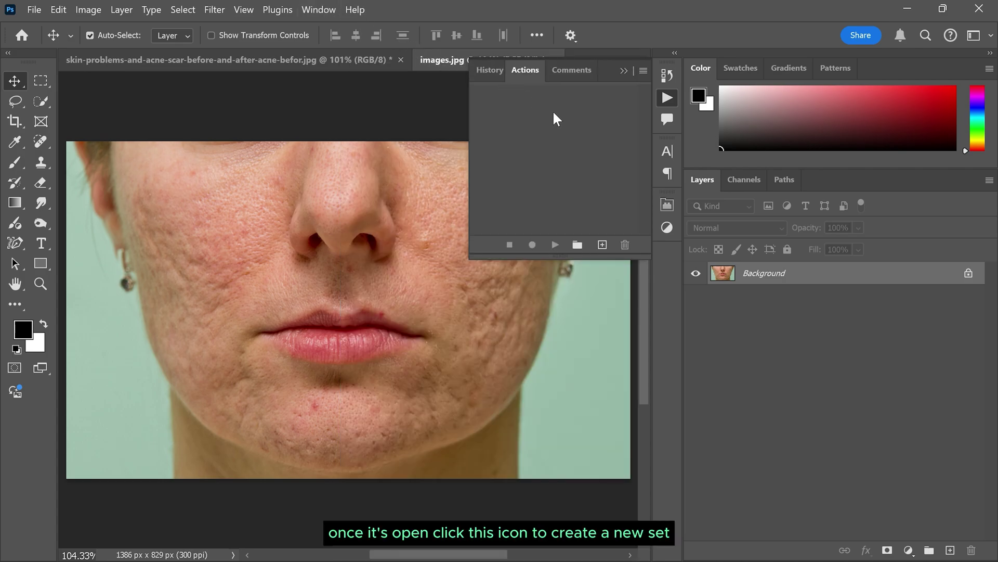
{"action": "left_click", "coordinate": [577, 245]}
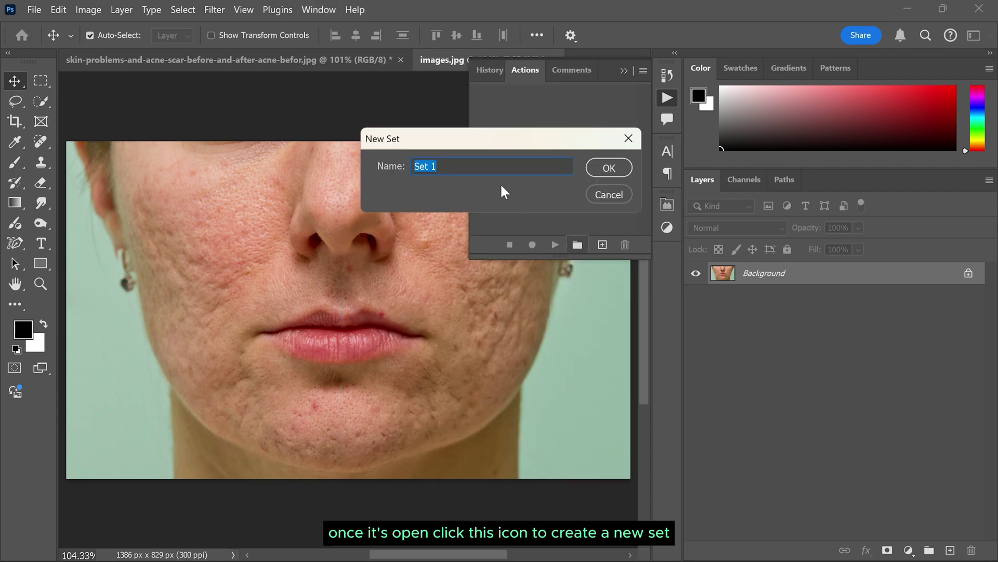
{"action": "type", "text": "grapexels"}
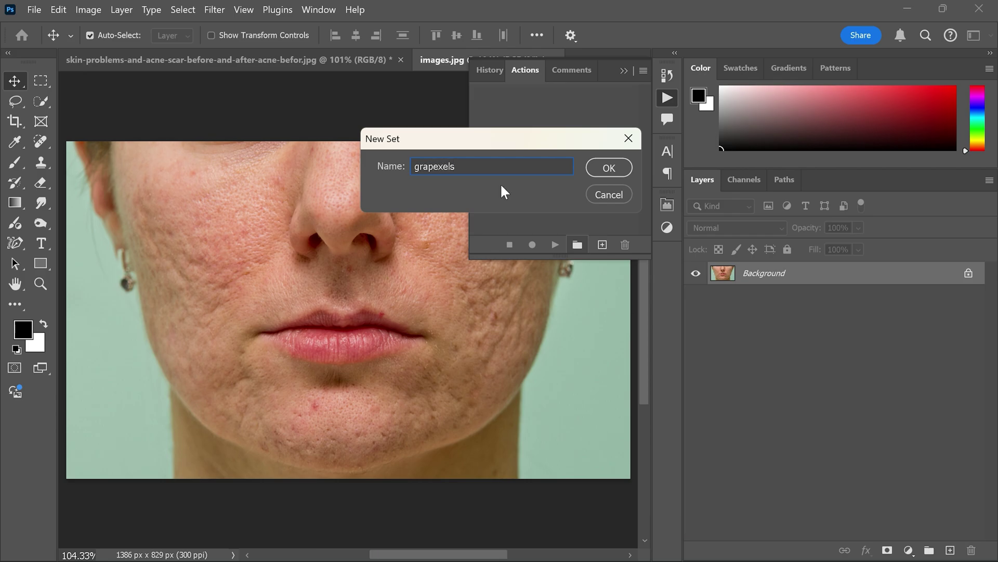
{"action": "left_click", "coordinate": [599, 167]}
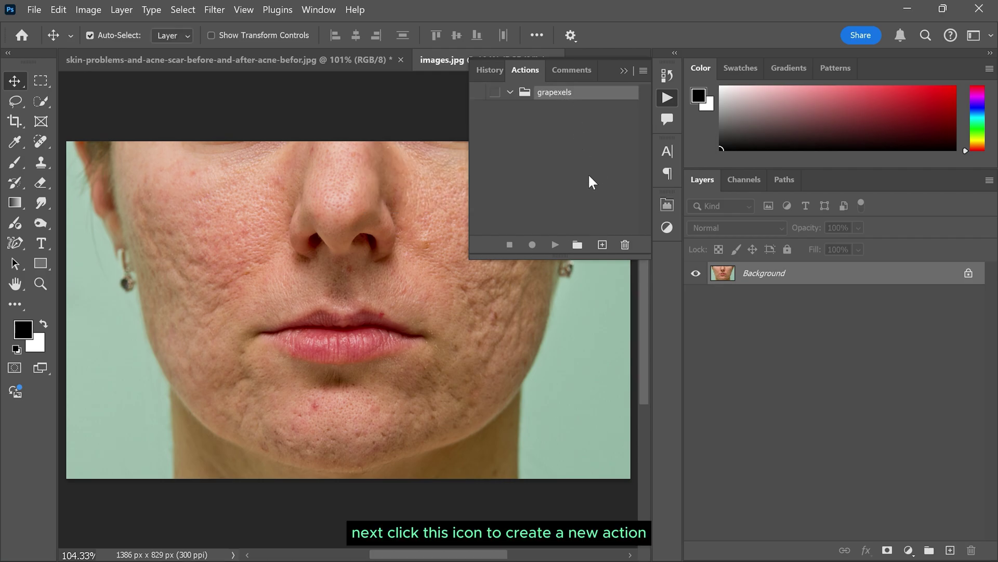
Add a 'skin retouching' action to the grapexels set and start recording.
{"action": "left_click", "coordinate": [603, 243]}
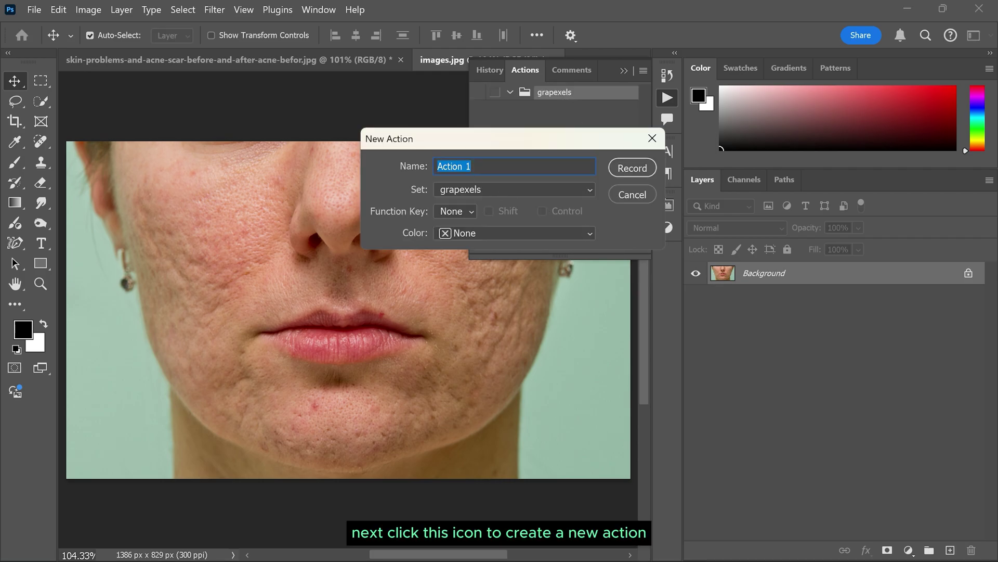
{"action": "type", "text": "skin retouching"}
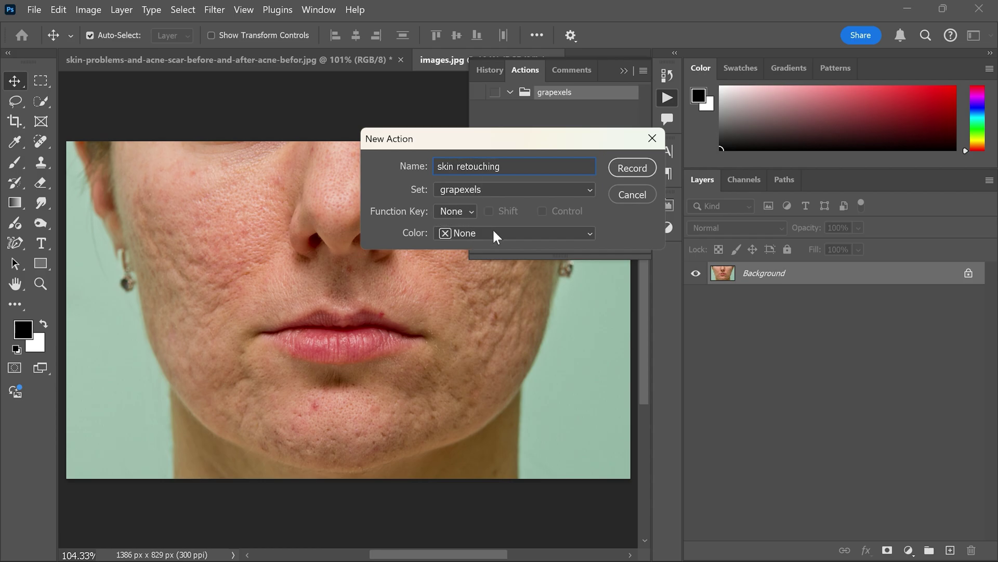
{"action": "left_click", "coordinate": [632, 169]}
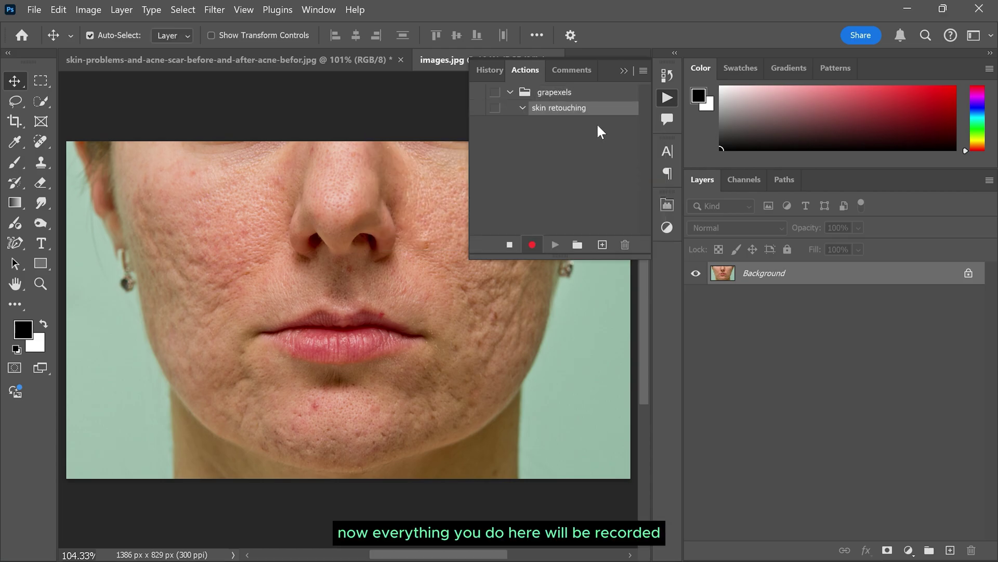
{"action": "left_click", "coordinate": [667, 97]}
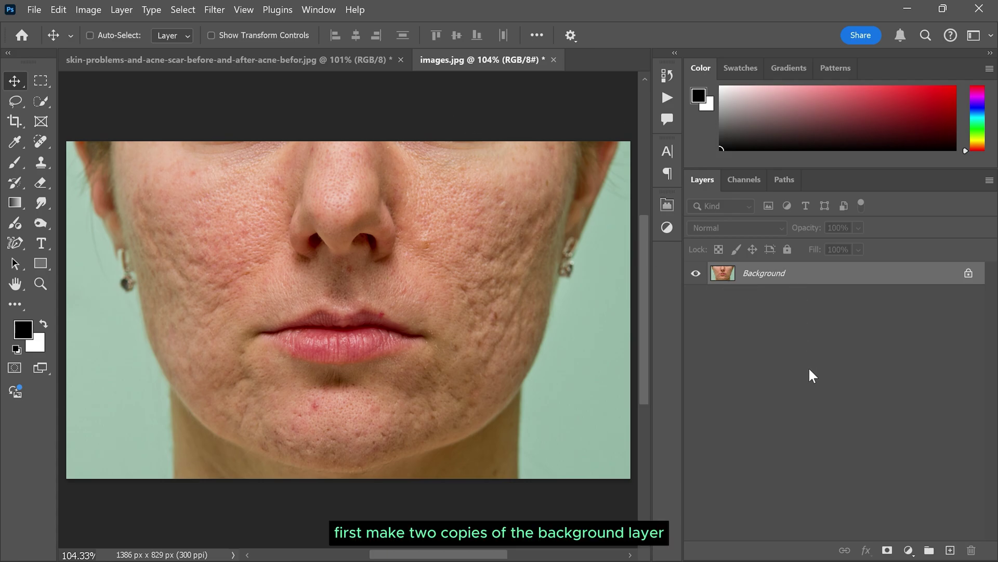
Duplicate the background twice, hide Layer 1 copy, and convert Layer 1 to a smart object.
{"action": "key", "text": "ctrl+j"}
{"action": "key", "text": "ctrl+j"}
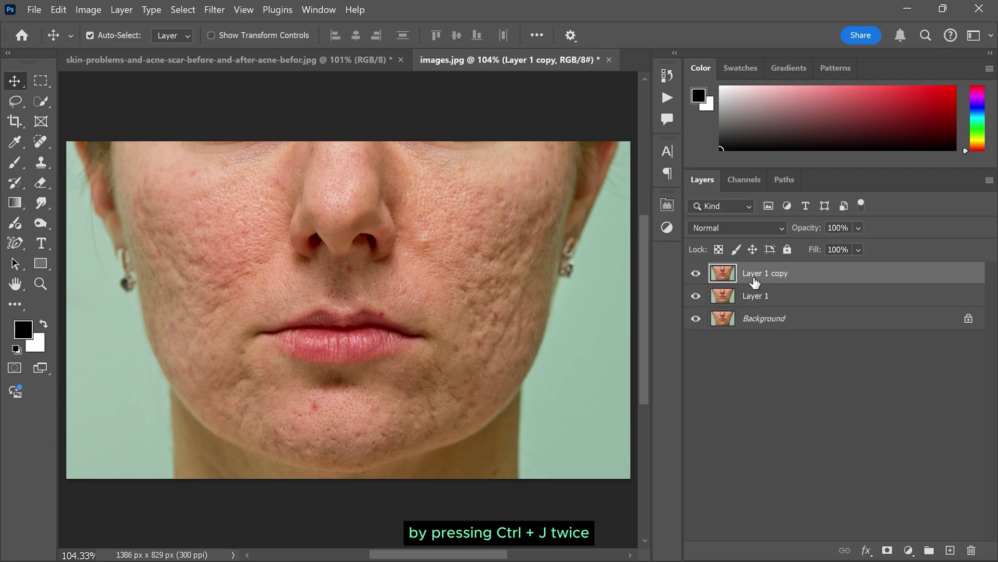
{"action": "left_click", "coordinate": [696, 273]}
{"action": "left_click", "coordinate": [786, 295]}
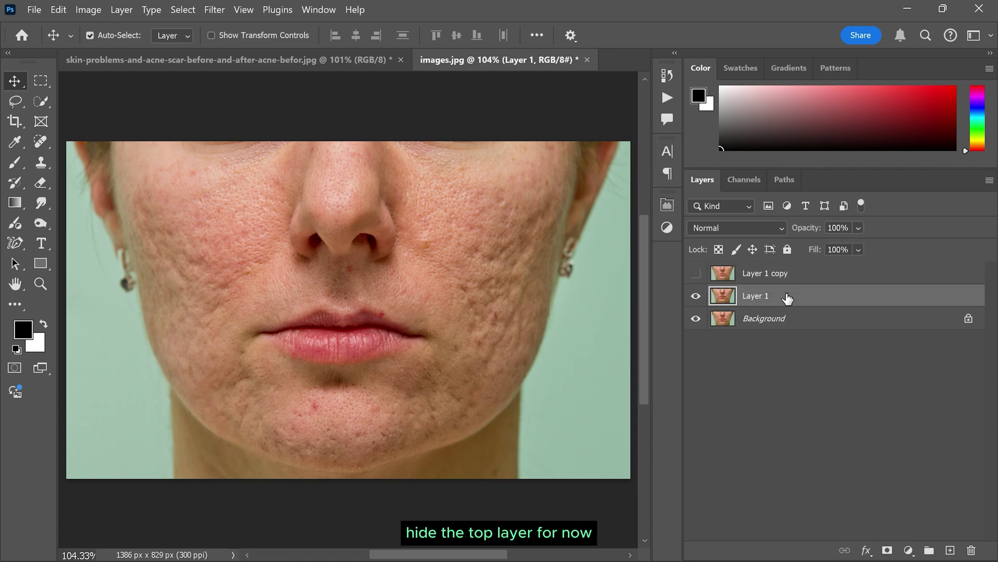
{"action": "right_click", "coordinate": [786, 294]}
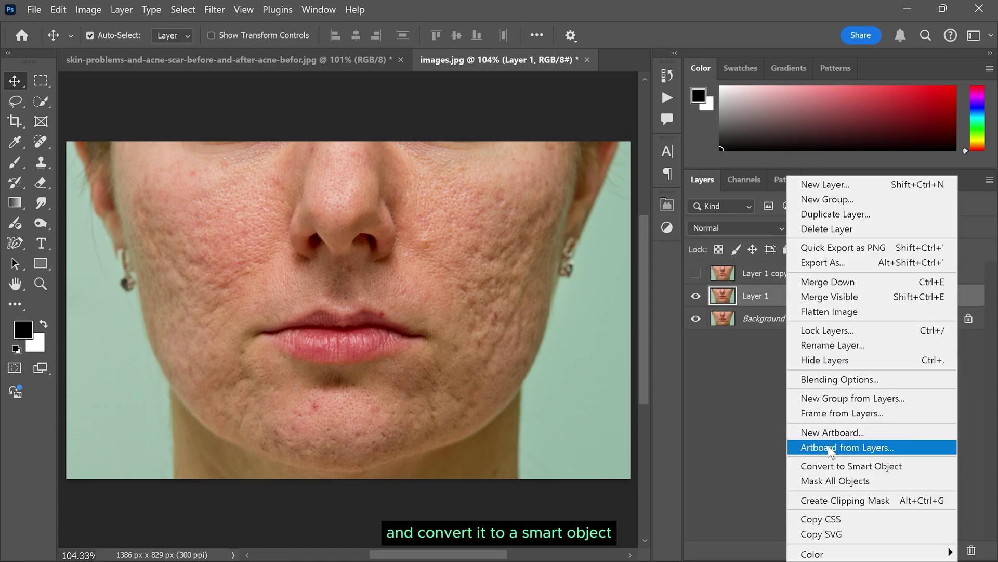
{"action": "left_click", "coordinate": [827, 466]}
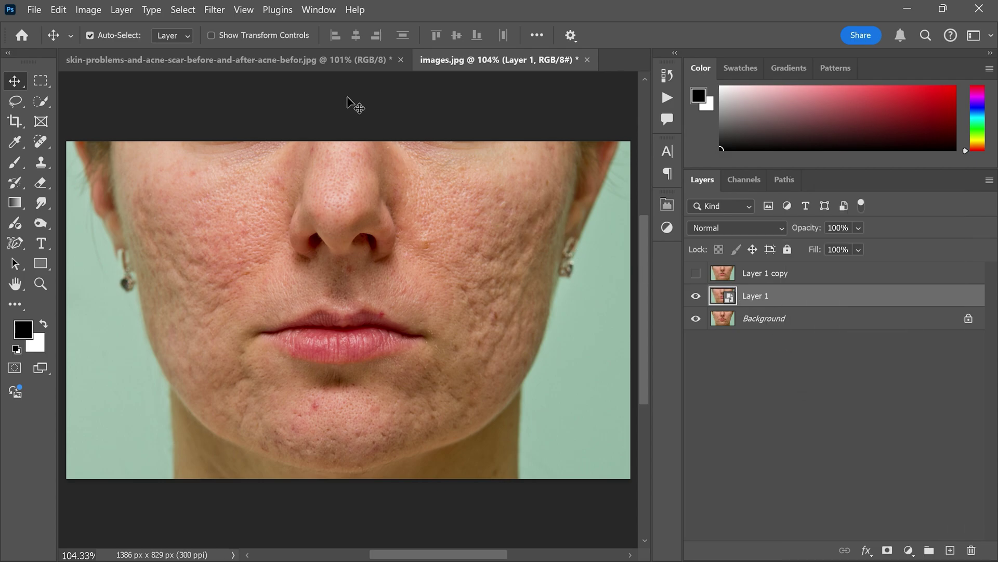
Apply a Median noise filter with a 48-pixel radius to Layer 1.
{"action": "left_click", "coordinate": [218, 10]}
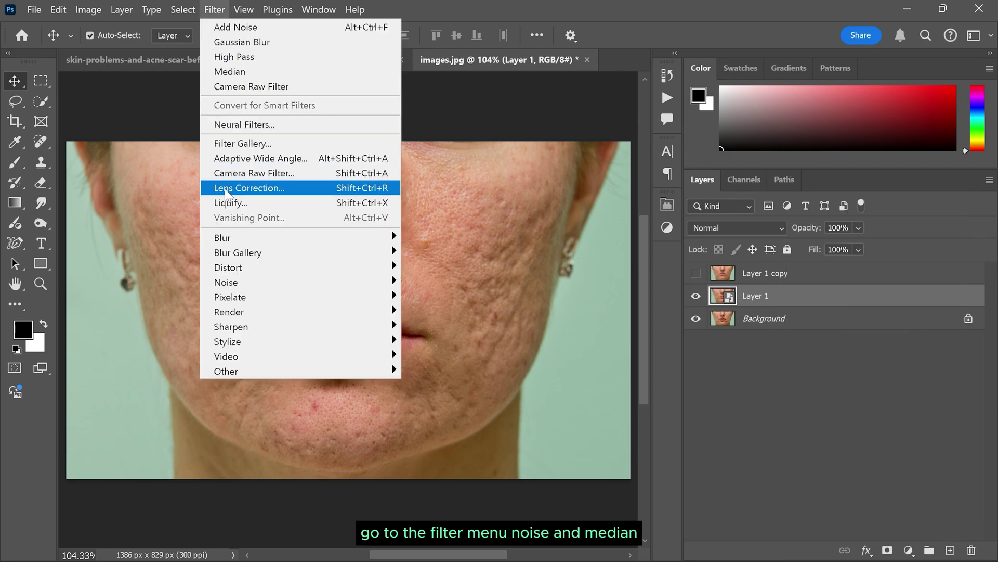
{"action": "mouse_move", "coordinate": [236, 283]}
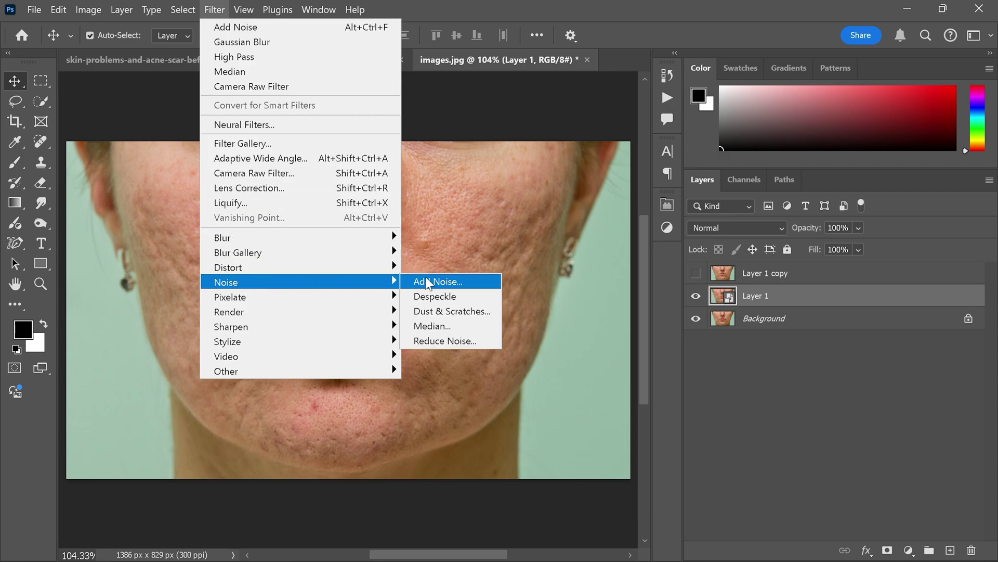
{"action": "left_click", "coordinate": [441, 327]}
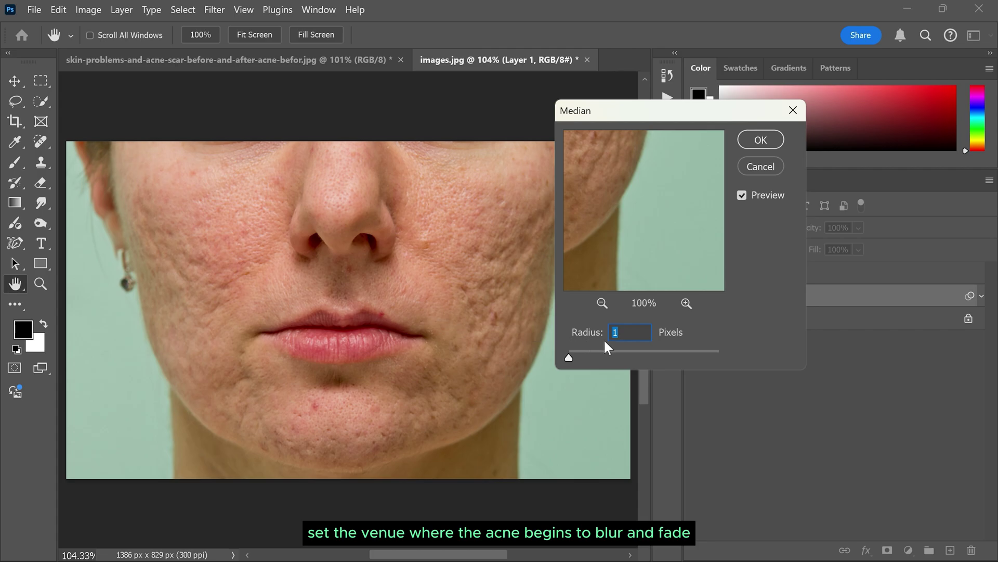
{"action": "left_click_drag", "start_coordinate": [573, 362], "coordinate": [608, 357]}
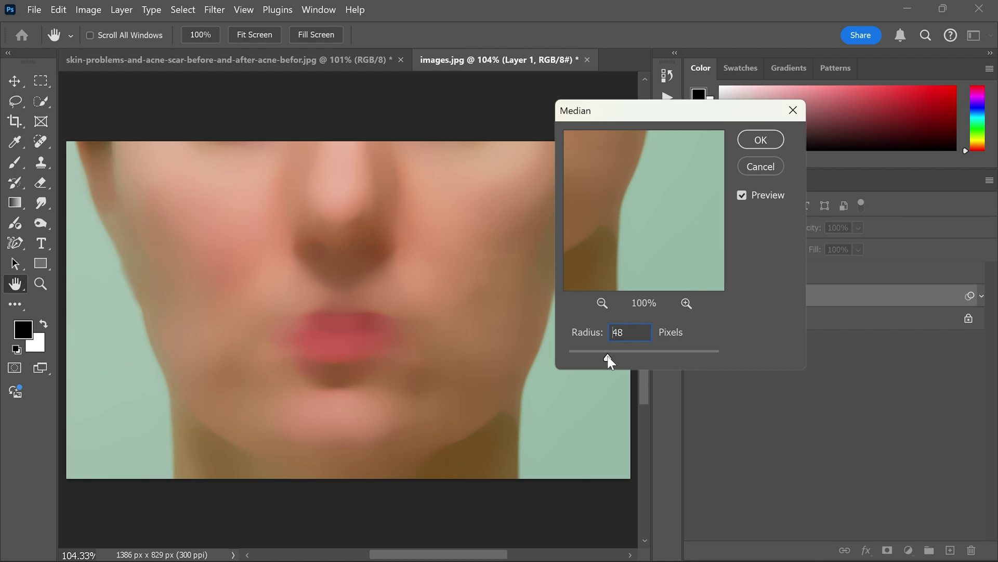
{"action": "left_click", "coordinate": [760, 140]}
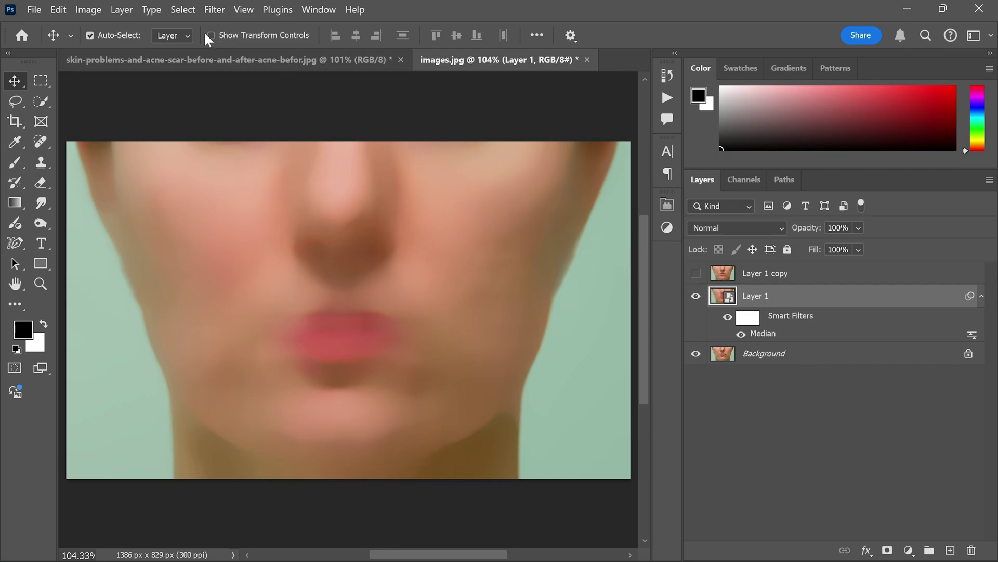
Create Layer 2 in Overlay blend mode, filled with 50% gray.
{"action": "left_click", "coordinate": [127, 9]}
{"action": "mouse_move", "coordinate": [193, 32]}
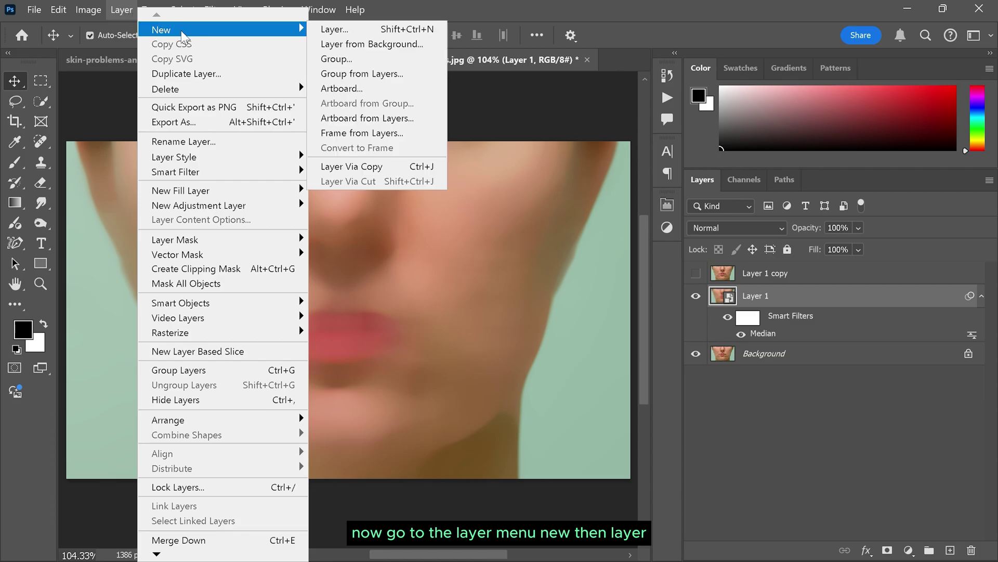
{"action": "left_click", "coordinate": [335, 28]}
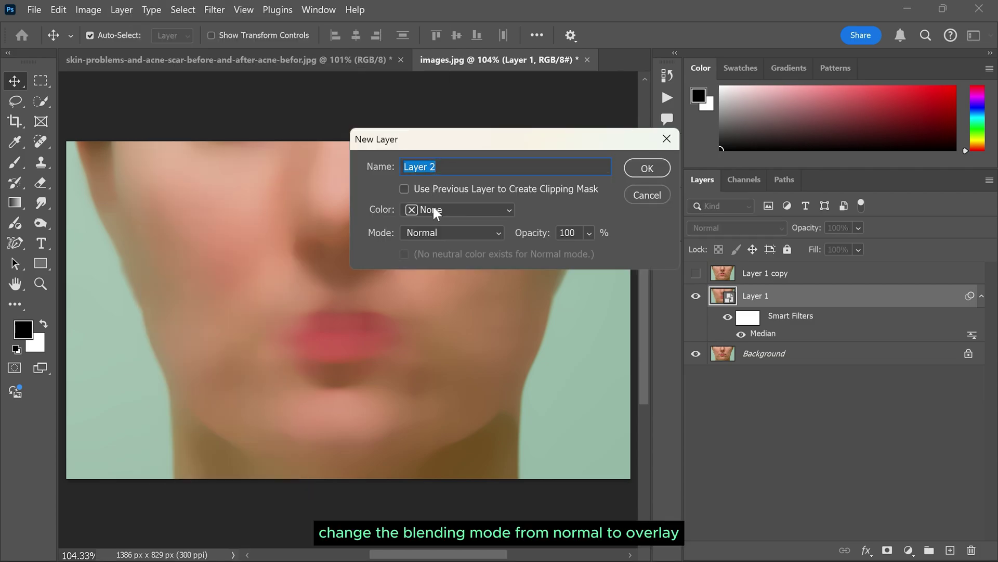
{"action": "left_click", "coordinate": [432, 230]}
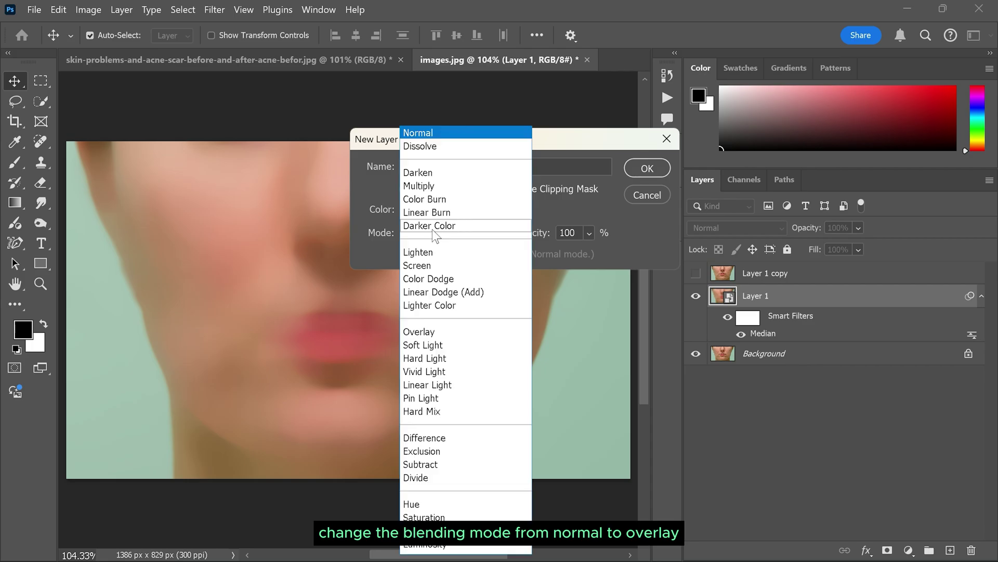
{"action": "left_click", "coordinate": [427, 333]}
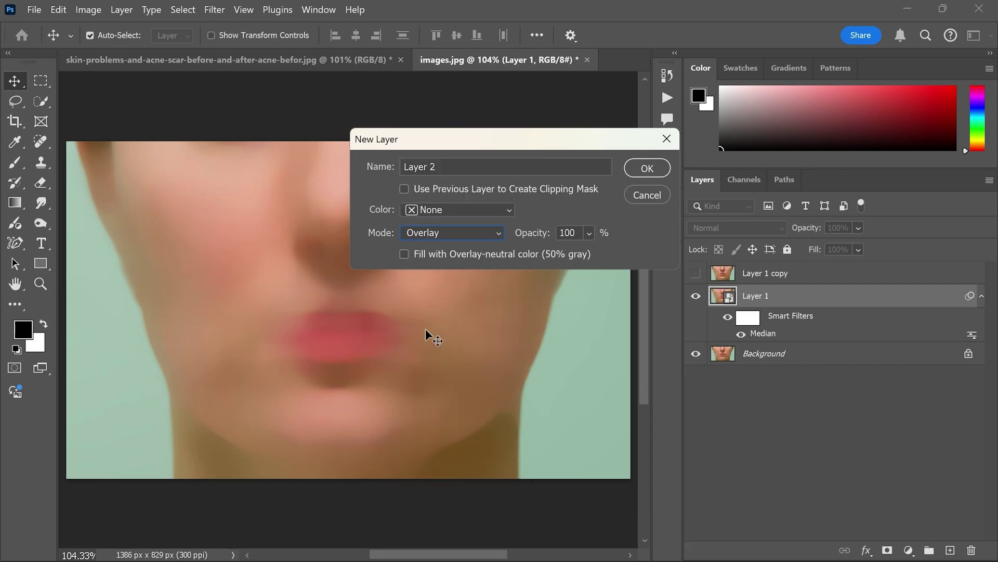
{"action": "left_click", "coordinate": [409, 260]}
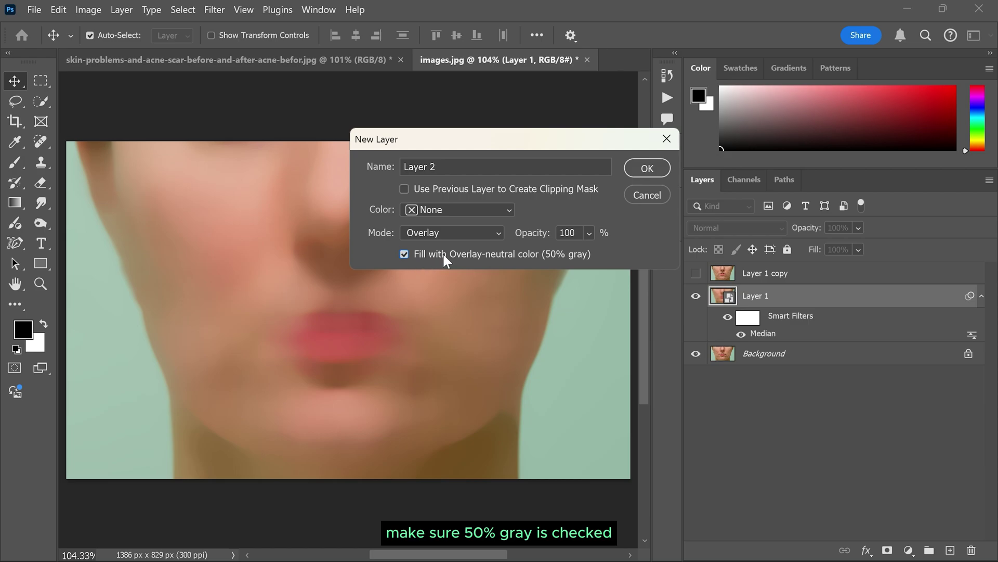
{"action": "left_click", "coordinate": [638, 165]}
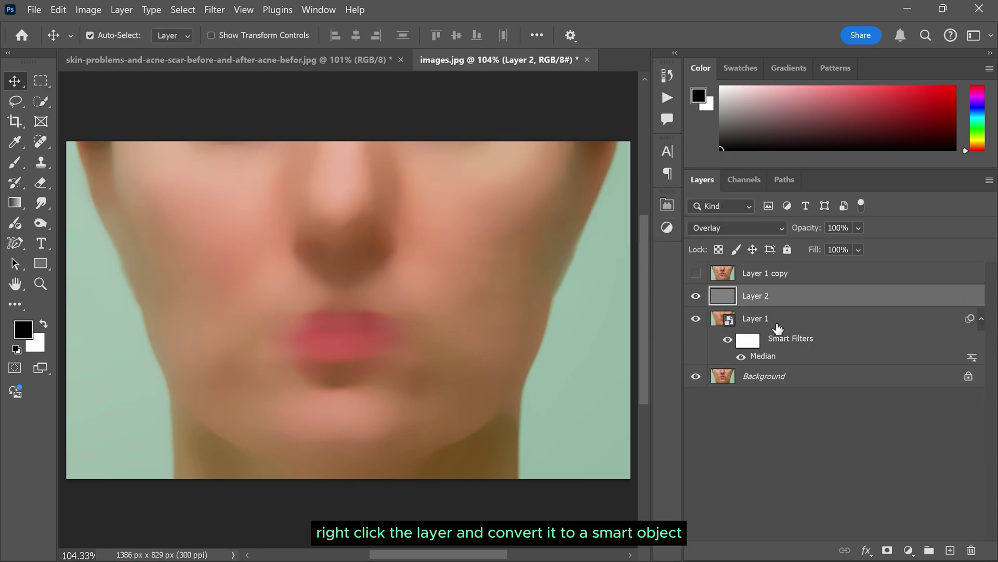
Convert Layer 2 to a smart object and add 4% Uniform, Monochromatic noise.
{"action": "right_click", "coordinate": [785, 297]}
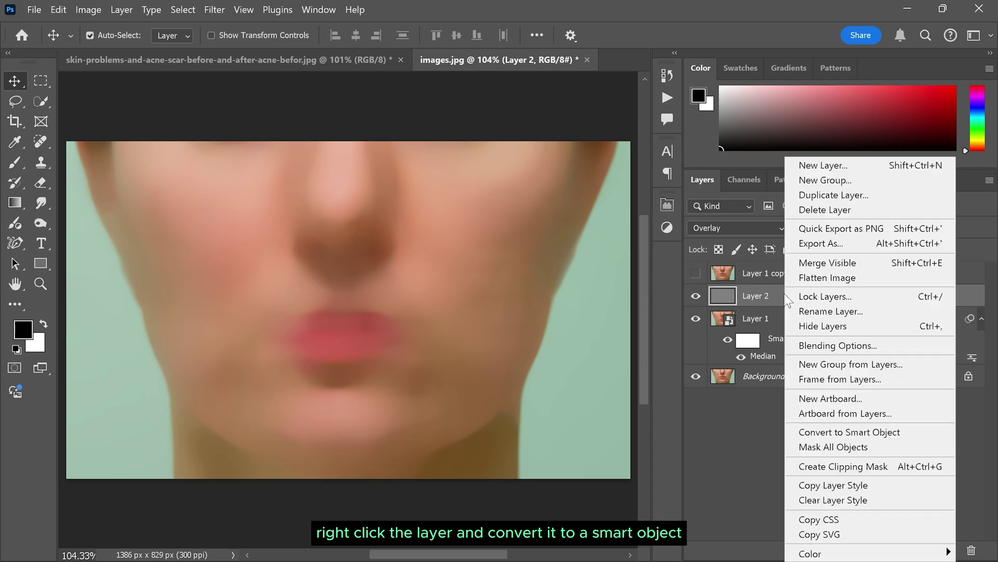
{"action": "left_click", "coordinate": [838, 436]}
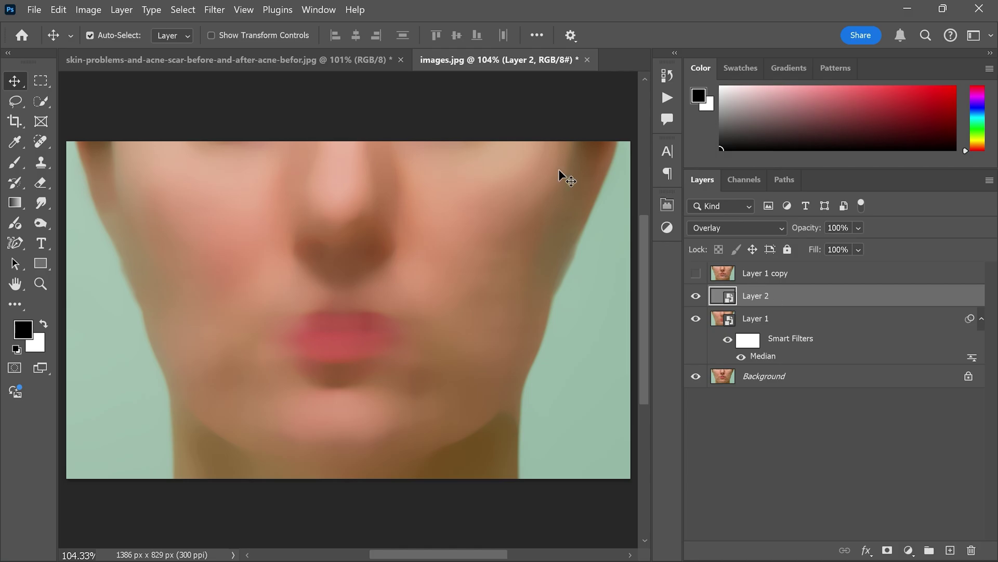
{"action": "left_click", "coordinate": [214, 10]}
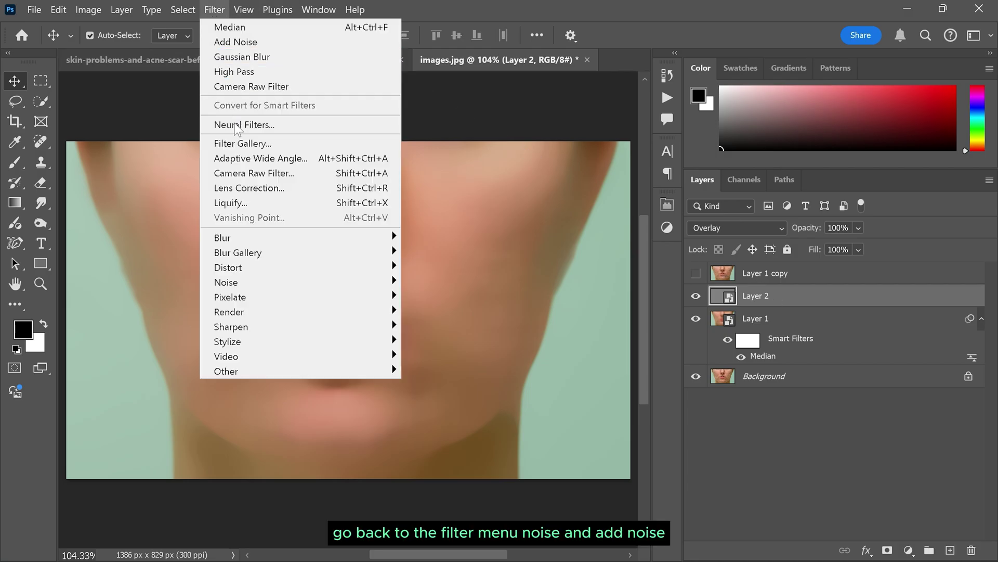
{"action": "mouse_move", "coordinate": [283, 287]}
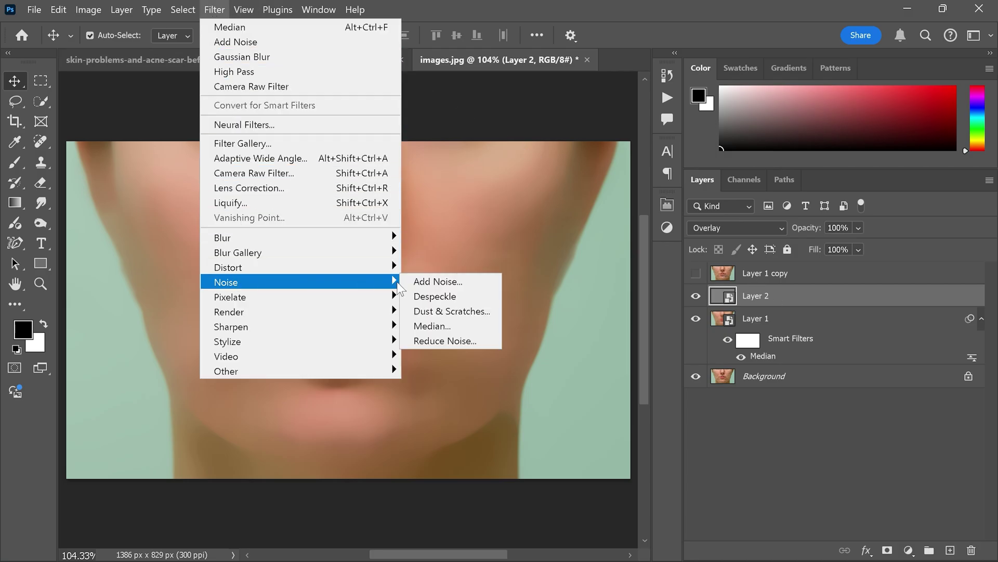
{"action": "left_click", "coordinate": [413, 282]}
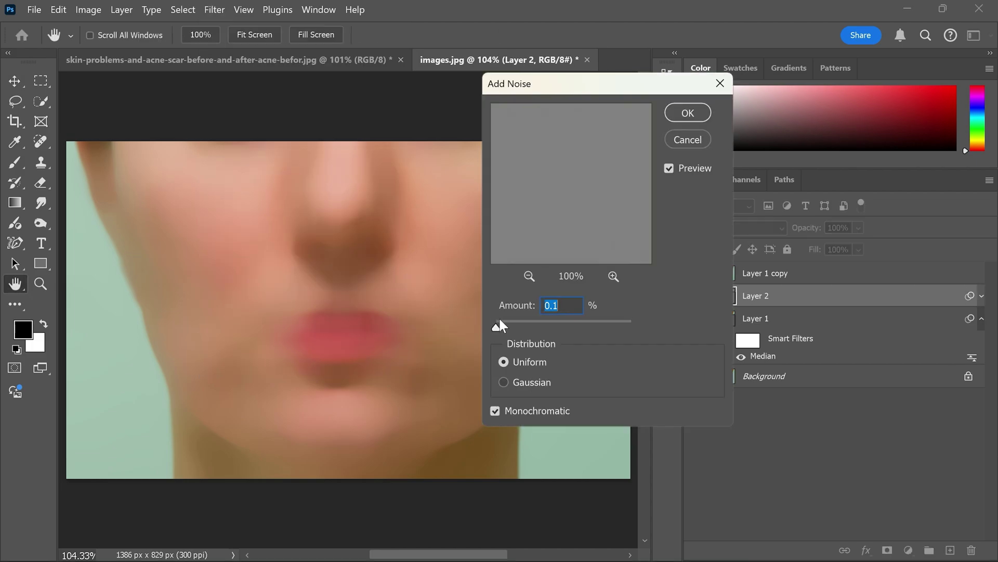
{"action": "left_click_drag", "start_coordinate": [496, 326], "coordinate": [497, 326]}
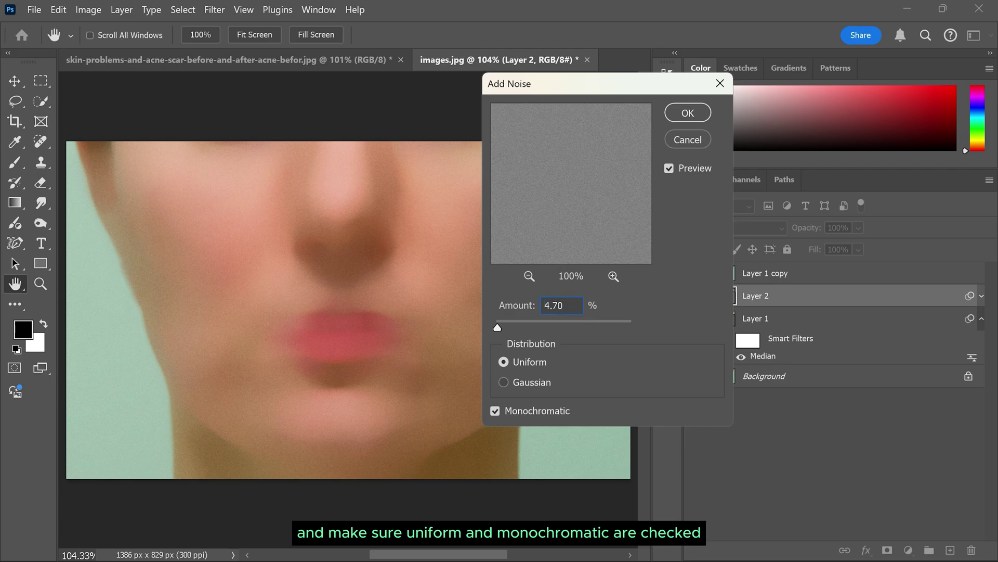
{"action": "type", "text": "4"}
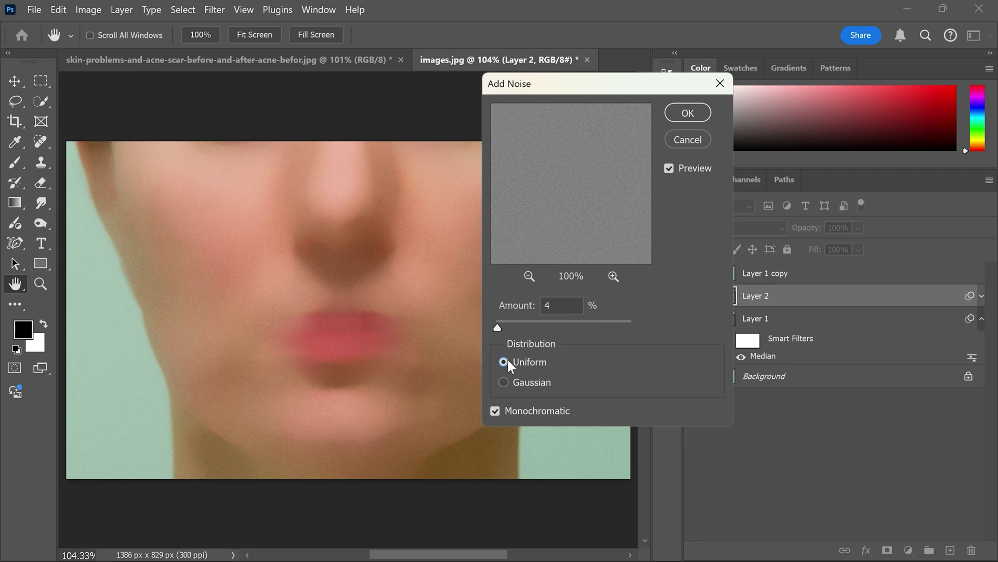
{"action": "left_click", "coordinate": [492, 413]}
{"action": "left_click", "coordinate": [680, 117]}
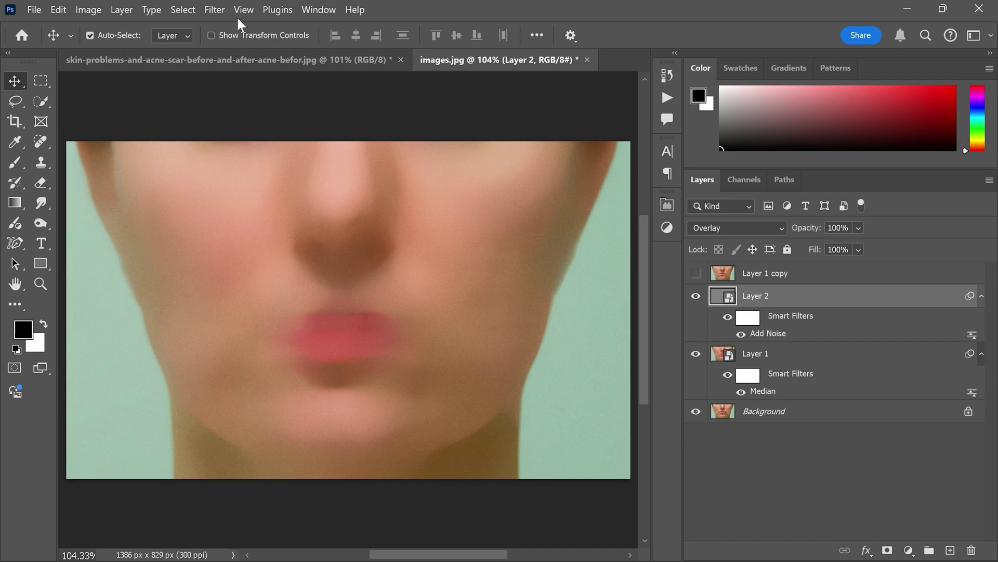
Apply a 3-pixel Gaussian Blur smart filter to Layer 2.
{"action": "left_click", "coordinate": [215, 11]}
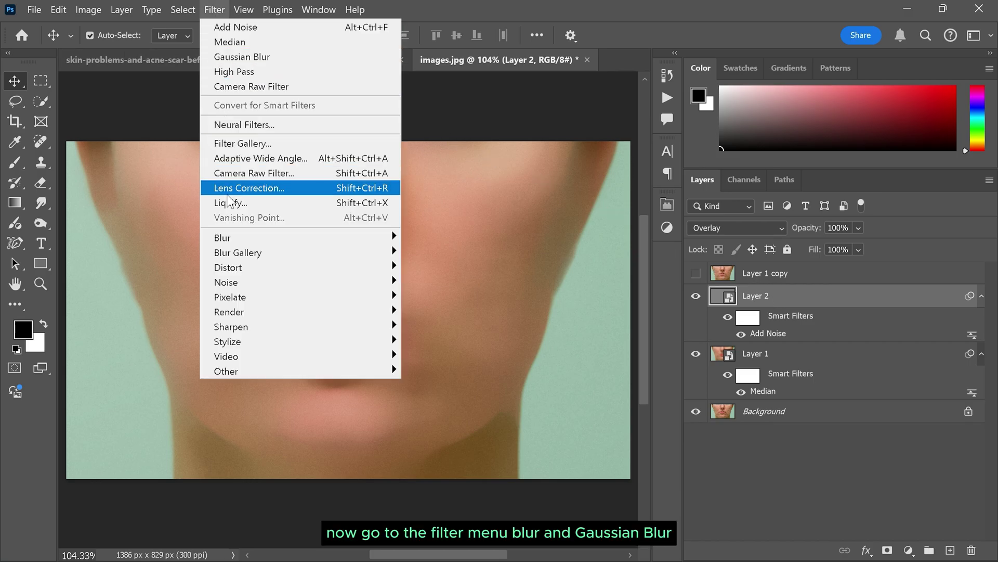
{"action": "mouse_move", "coordinate": [235, 241]}
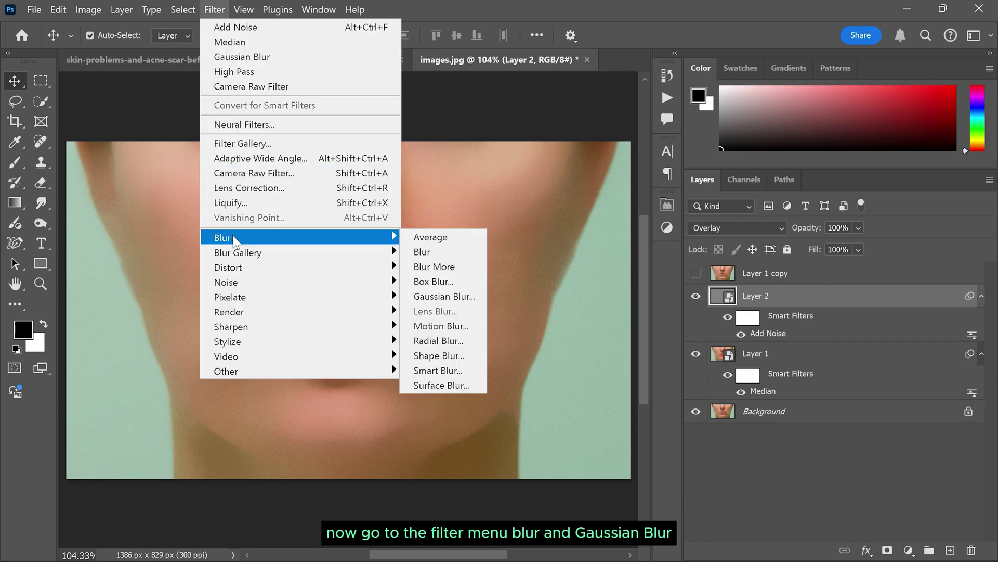
{"action": "left_click", "coordinate": [425, 296]}
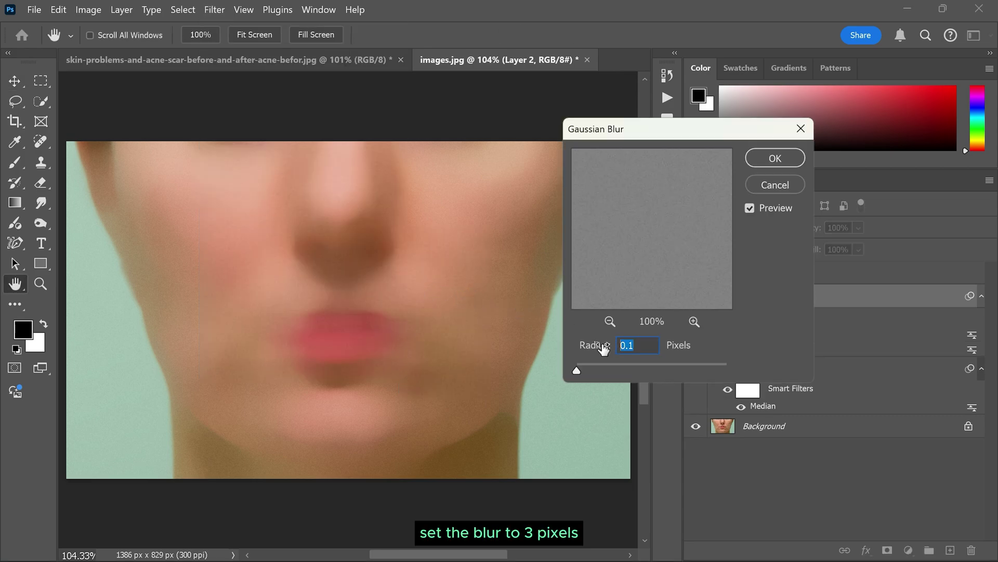
{"action": "type", "text": "3"}
{"action": "left_click", "coordinate": [758, 160]}
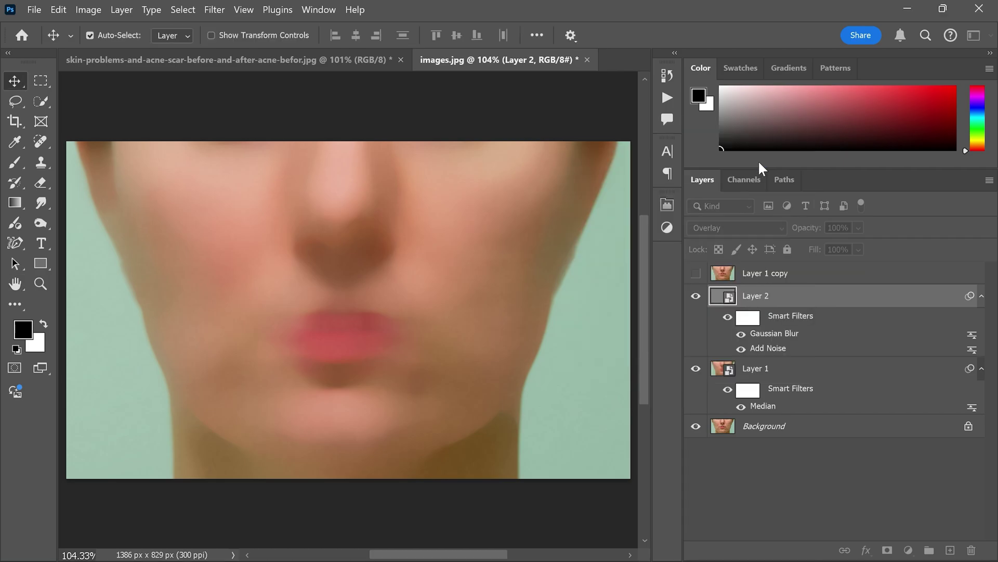
Show Layer 1 copy, convert it to a smart object, and set it to Vivid Light.
{"action": "left_click", "coordinate": [776, 278]}
{"action": "left_click", "coordinate": [696, 273]}
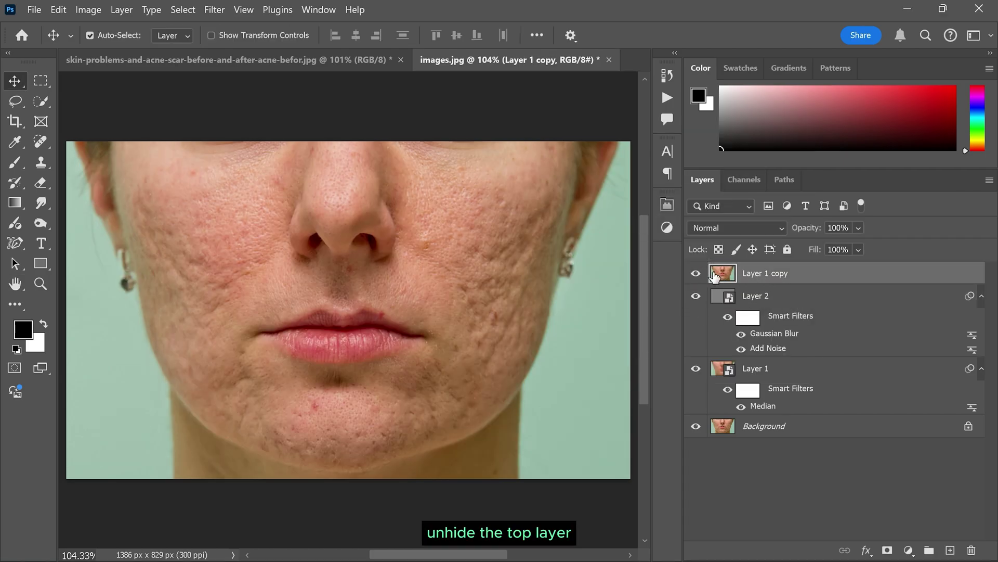
{"action": "right_click", "coordinate": [794, 273]}
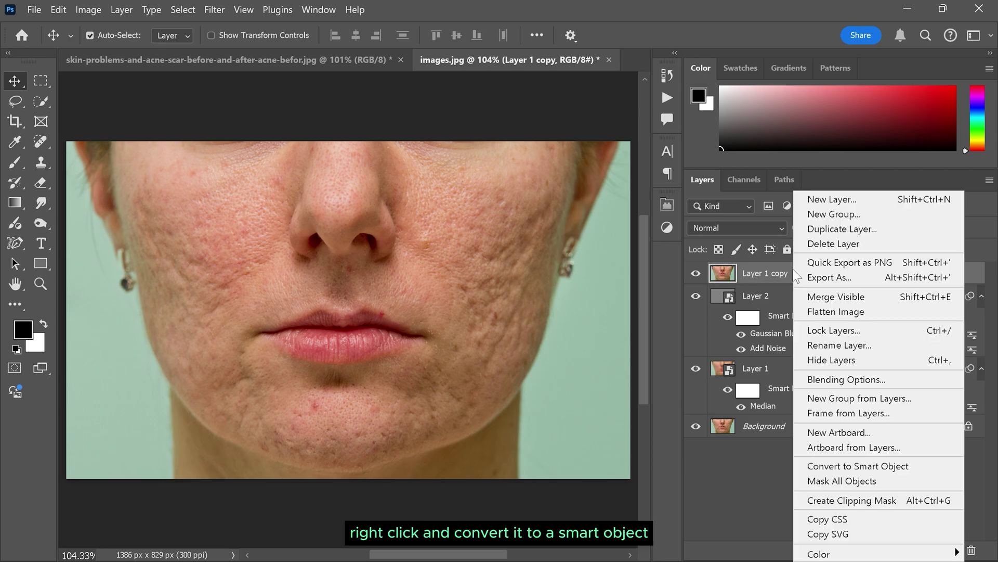
{"action": "left_click", "coordinate": [832, 466]}
{"action": "left_click", "coordinate": [727, 229]}
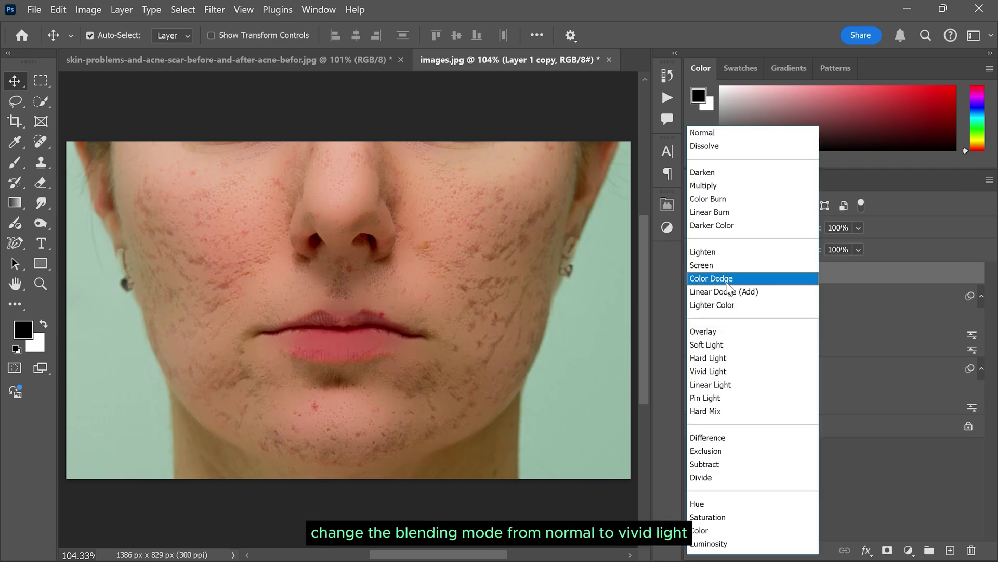
{"action": "left_click", "coordinate": [726, 373]}
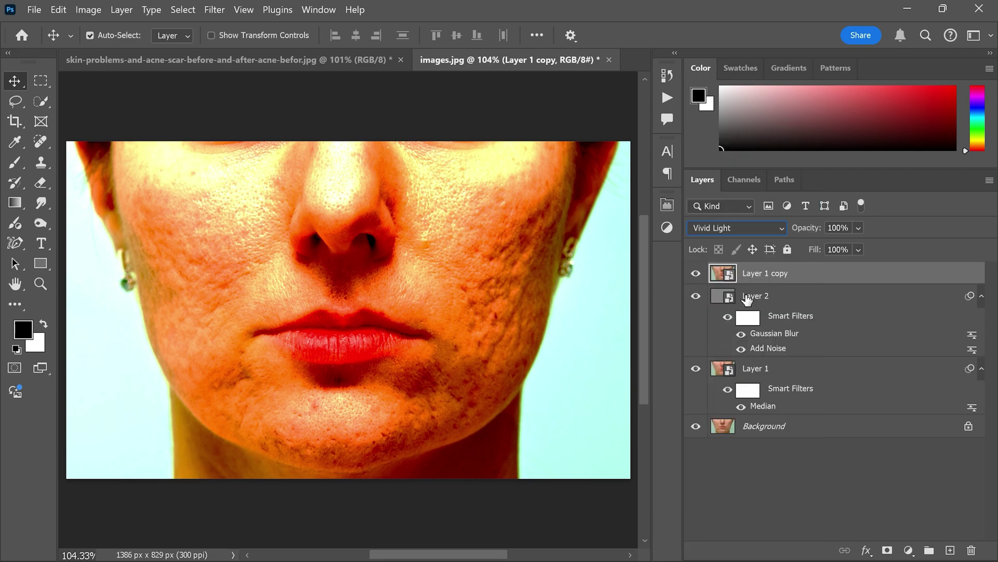
Apply a High Pass filter with a 1.8-pixel radius to Layer 1 copy.
{"action": "left_click", "coordinate": [214, 10]}
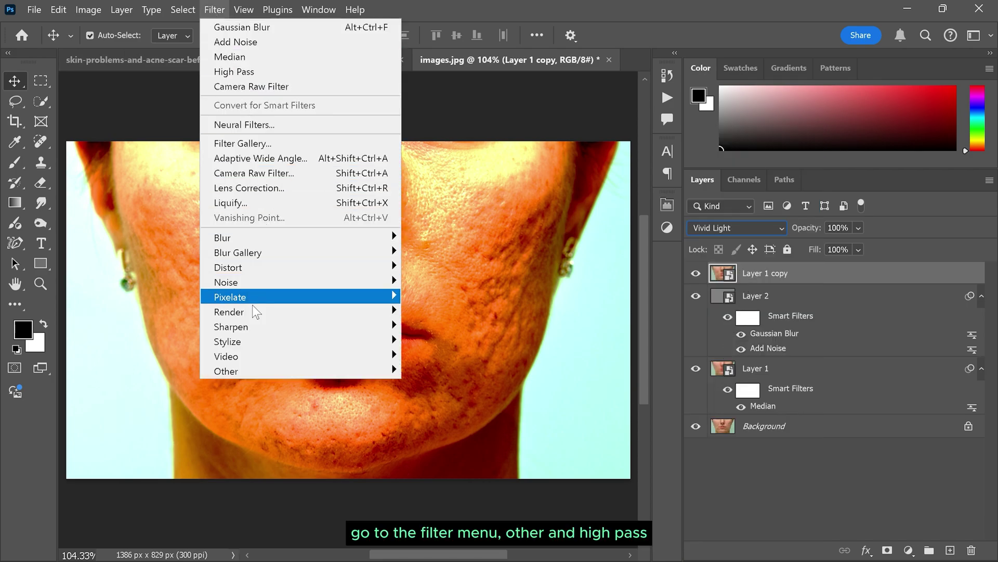
{"action": "mouse_move", "coordinate": [270, 370]}
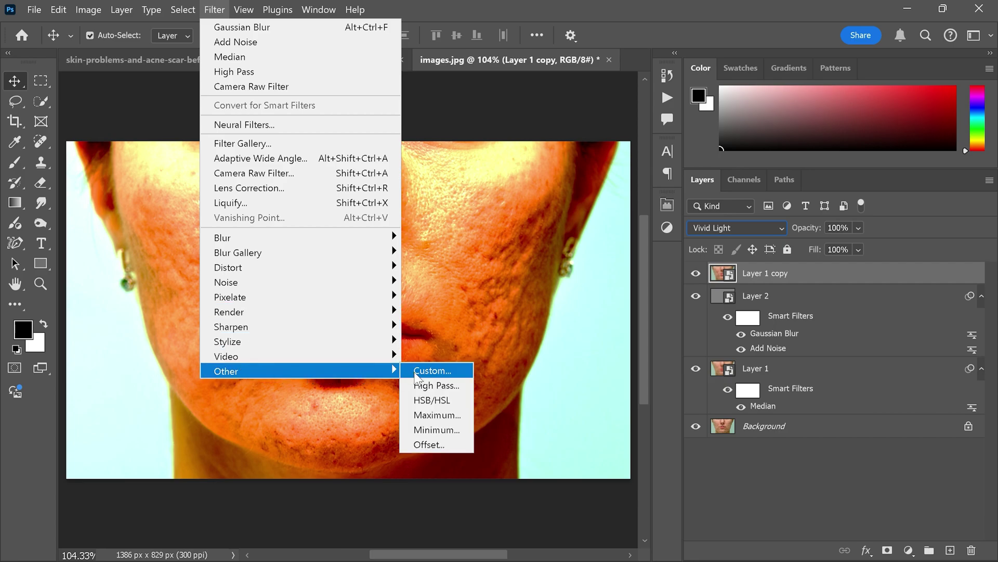
{"action": "left_click", "coordinate": [416, 385]}
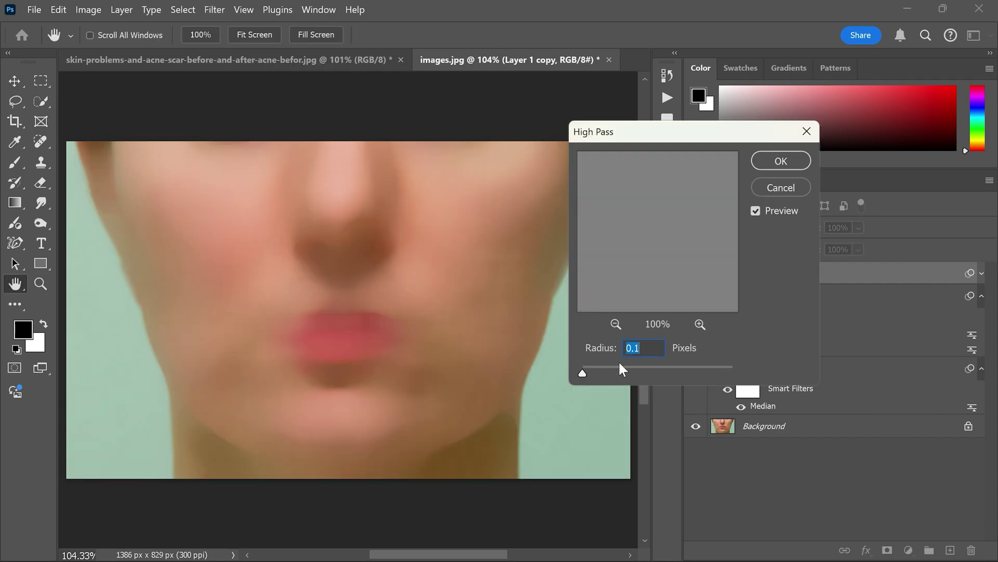
{"action": "mouse_move", "coordinate": [583, 372]}
{"action": "left_mouse_down"}
{"action": "mouse_move", "coordinate": [603, 372]}
{"action": "mouse_move", "coordinate": [595, 371]}
{"action": "left_mouse_up"}
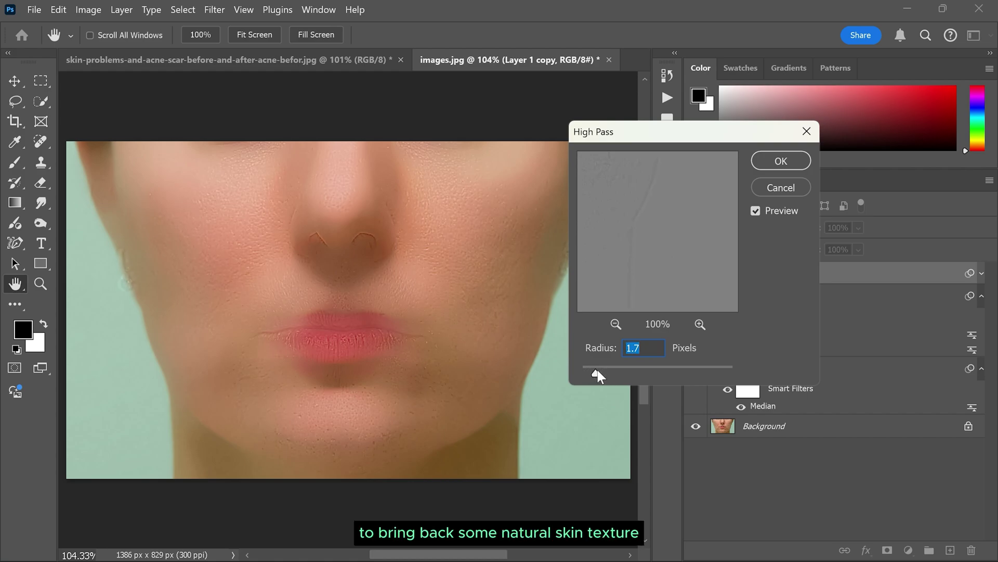
{"action": "left_click_drag", "start_coordinate": [598, 370], "coordinate": [599, 370]}
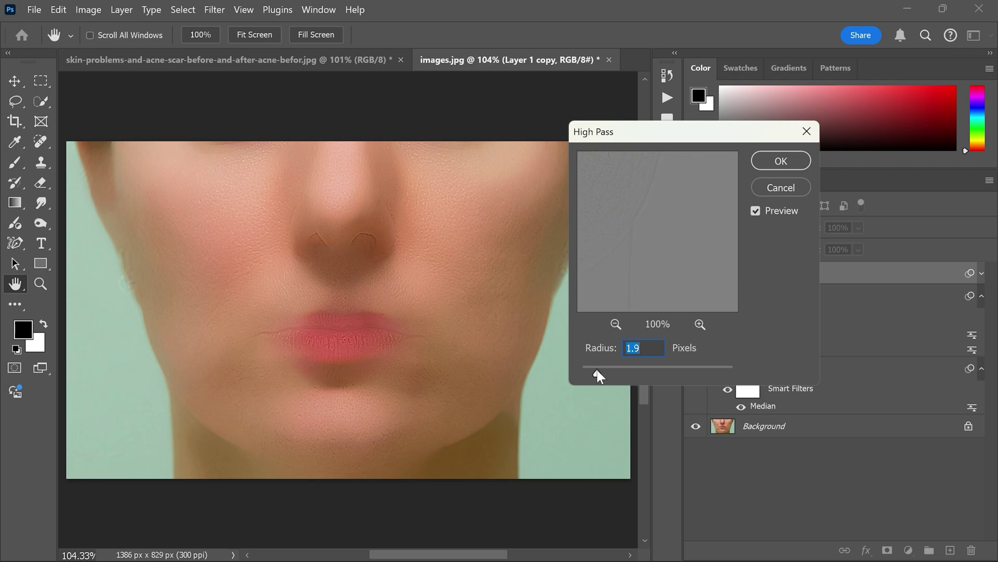
{"action": "key", "text": "Down"}
{"action": "left_click", "coordinate": [762, 156]}
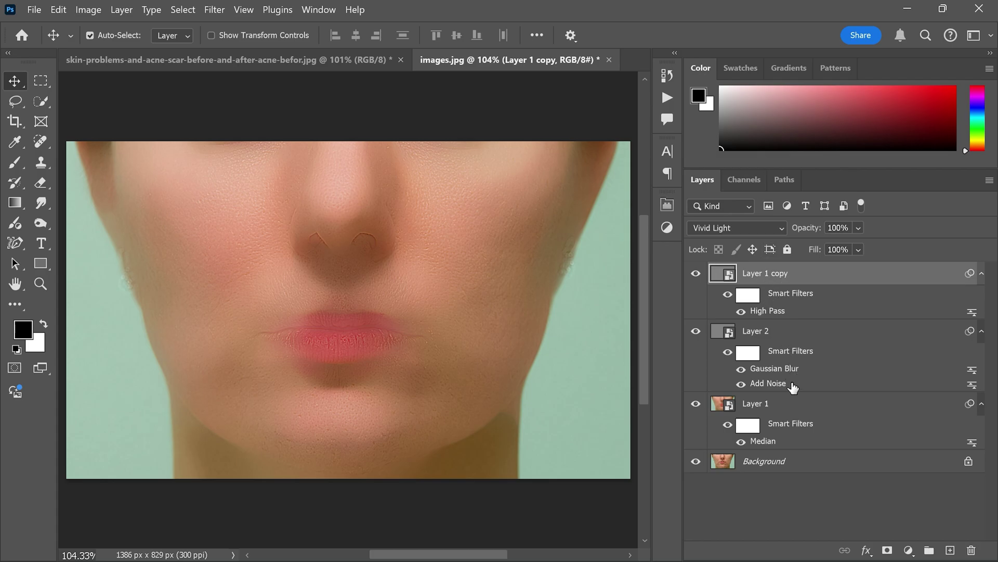
Group the three retouching layers and name the group 'skin retouching'.
{"action": "left_click", "coordinate": [795, 405], "text": "shift"}
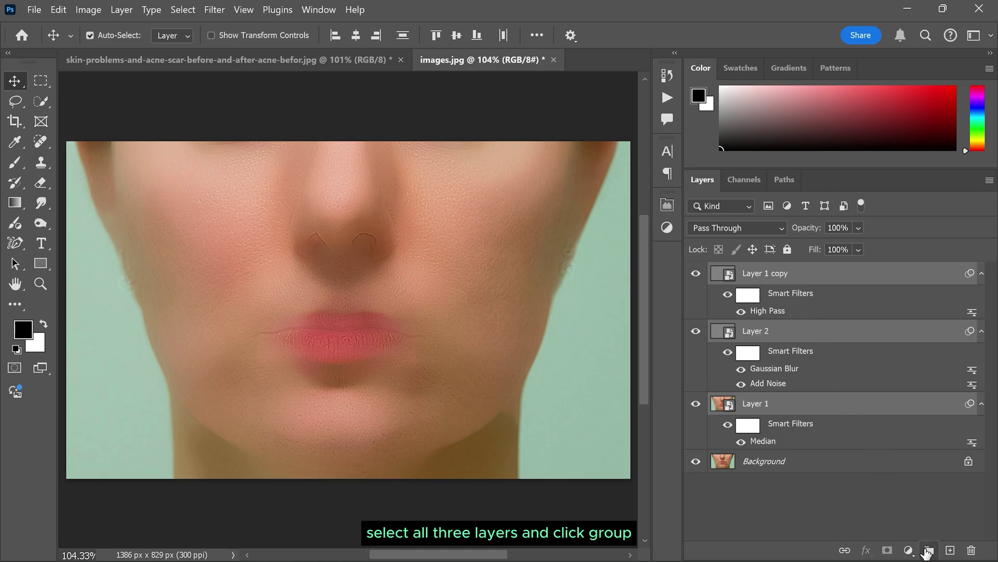
{"action": "left_click", "coordinate": [925, 548]}
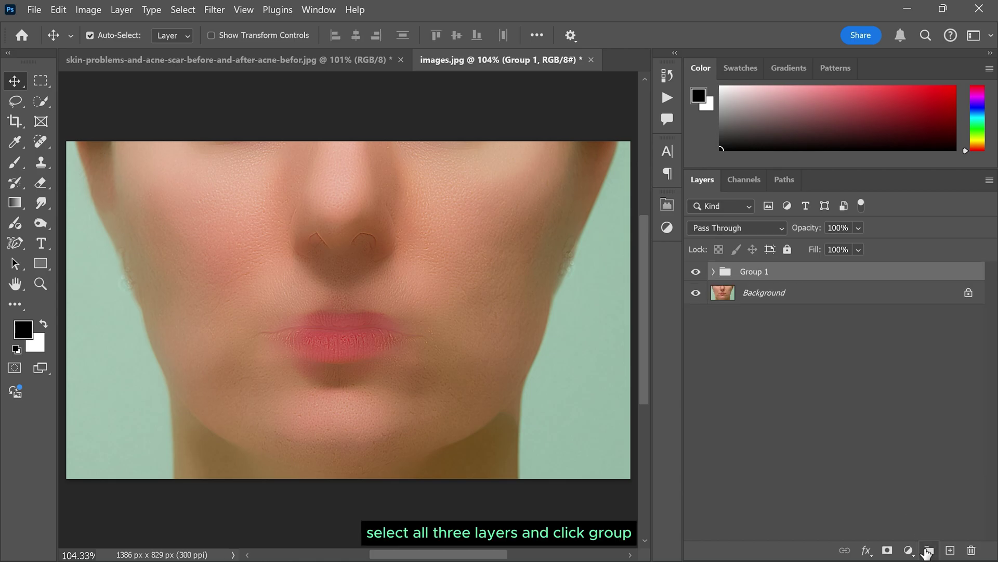
{"action": "double_click", "coordinate": [751, 272]}
{"action": "type", "text": "sk"}
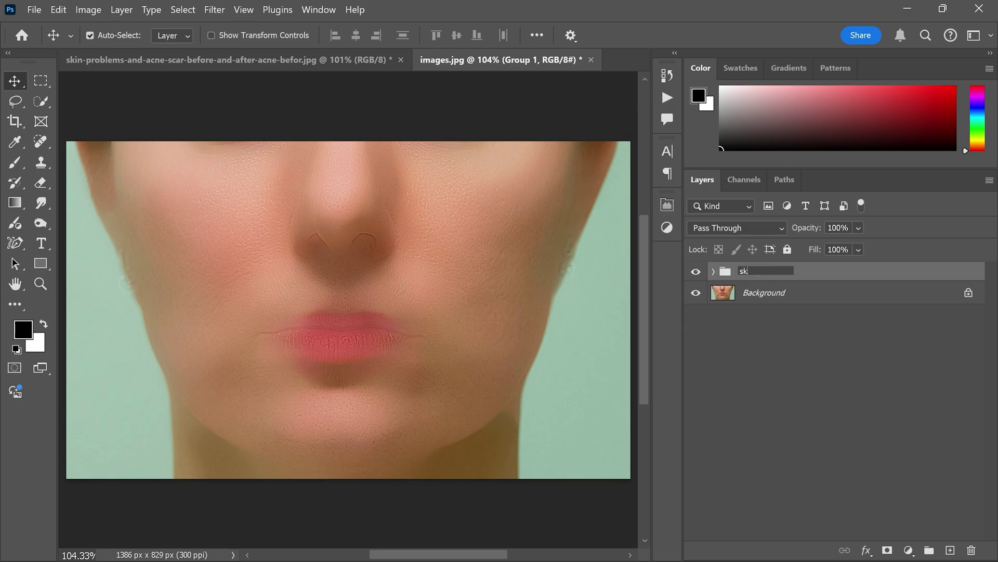
{"action": "type", "text": "in retouching"}
{"action": "key", "text": "Return"}
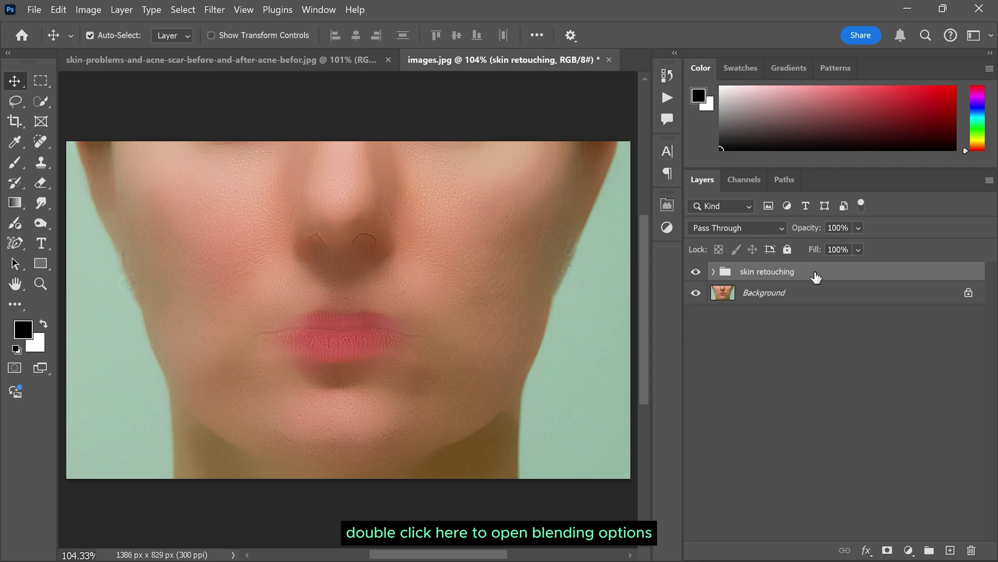
Split the group's Underlying Layer Blend If sliders to 0/89 and 168/255.
{"action": "double_click", "coordinate": [843, 274]}
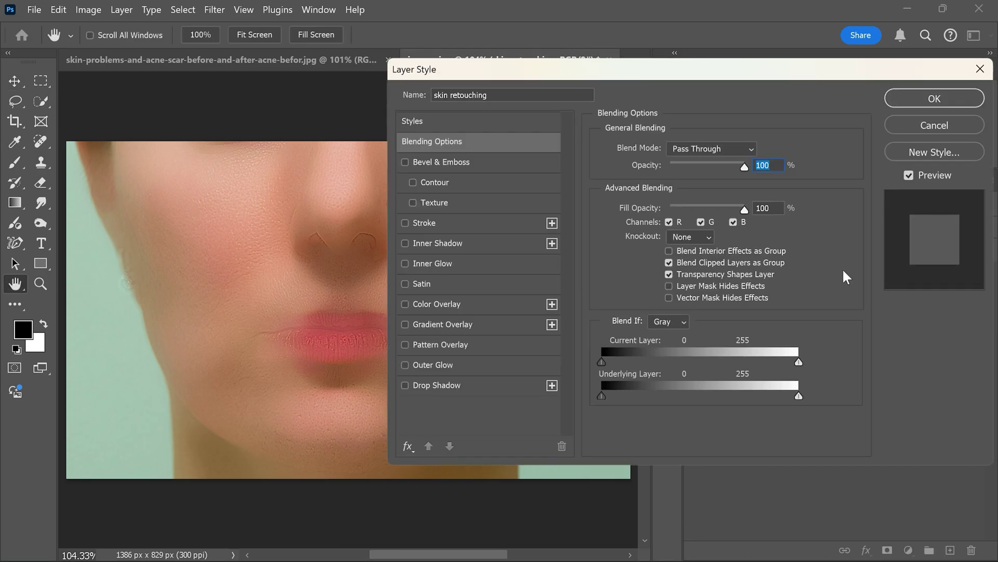
{"action": "key", "text": "alt"}
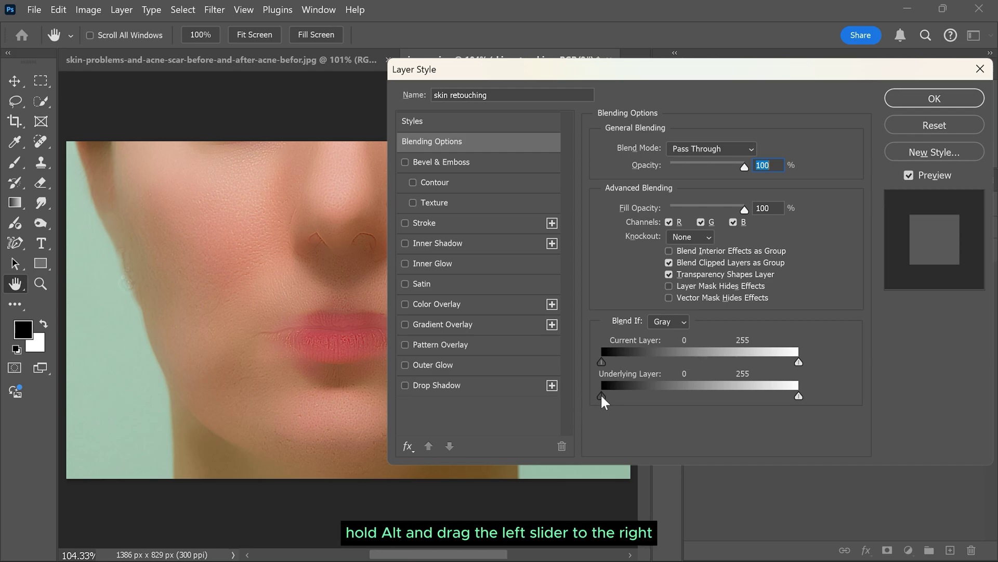
{"action": "left_click_drag", "start_coordinate": [602, 396], "coordinate": [672, 408]}
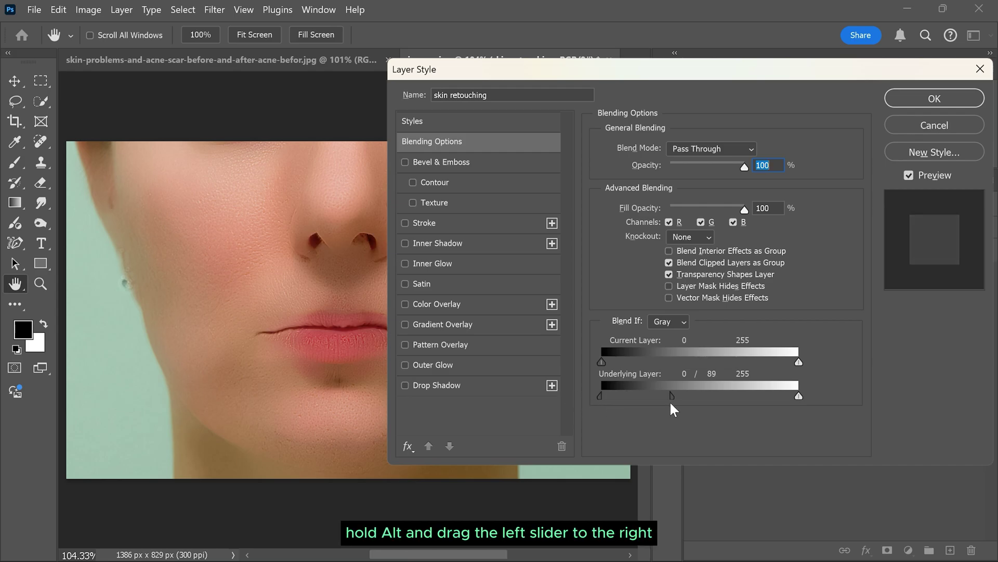
{"action": "key", "text": "alt"}
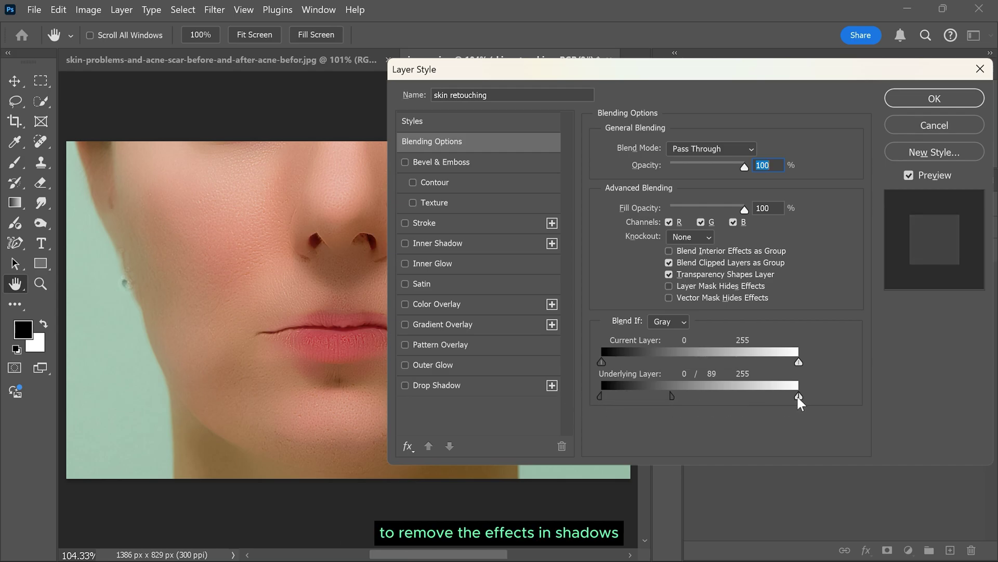
{"action": "left_click_drag", "start_coordinate": [798, 398], "coordinate": [730, 398]}
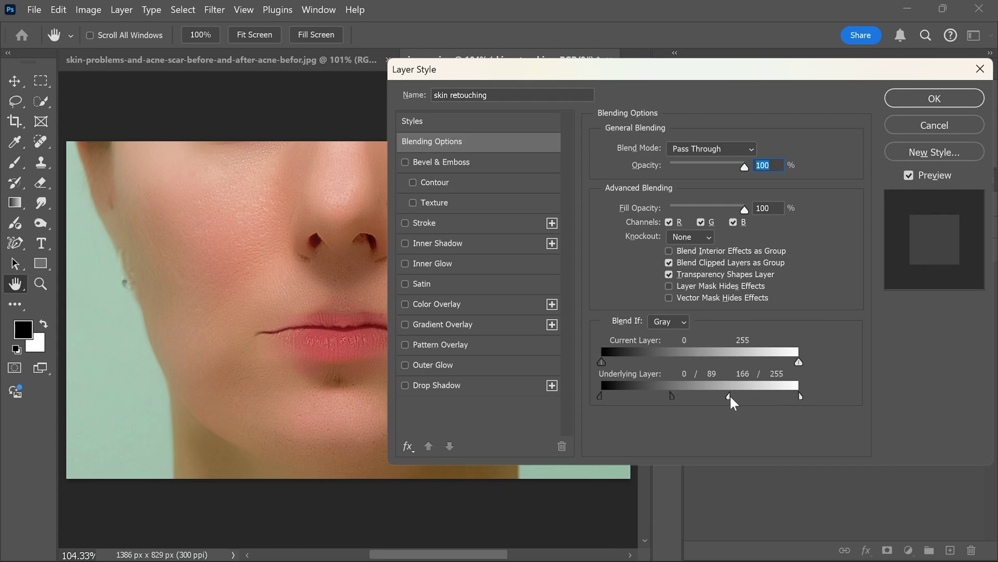
{"action": "left_click", "coordinate": [925, 99]}
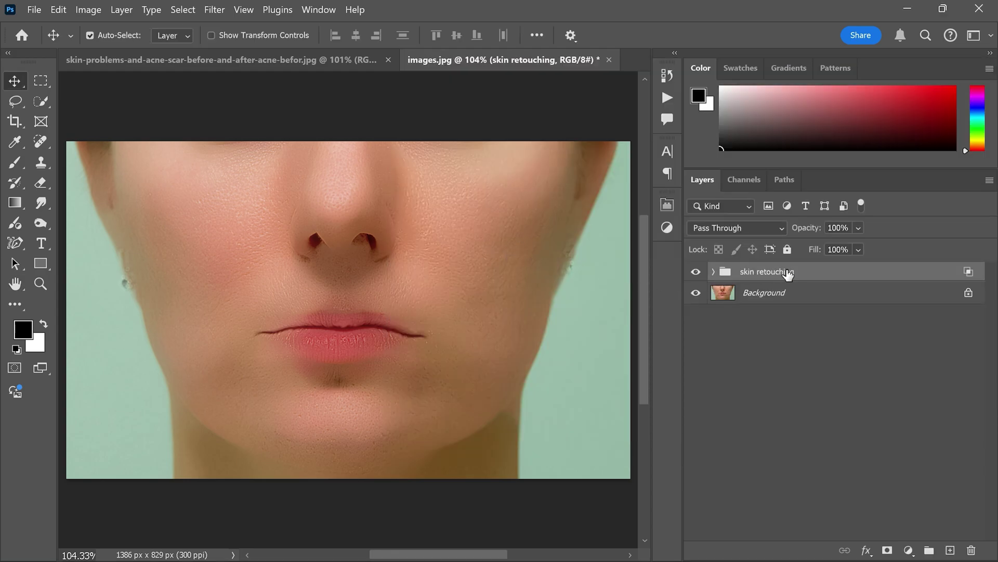
Add an inverted black mask to the skin retouching group and stop recording the action.
{"action": "left_click", "coordinate": [888, 551]}
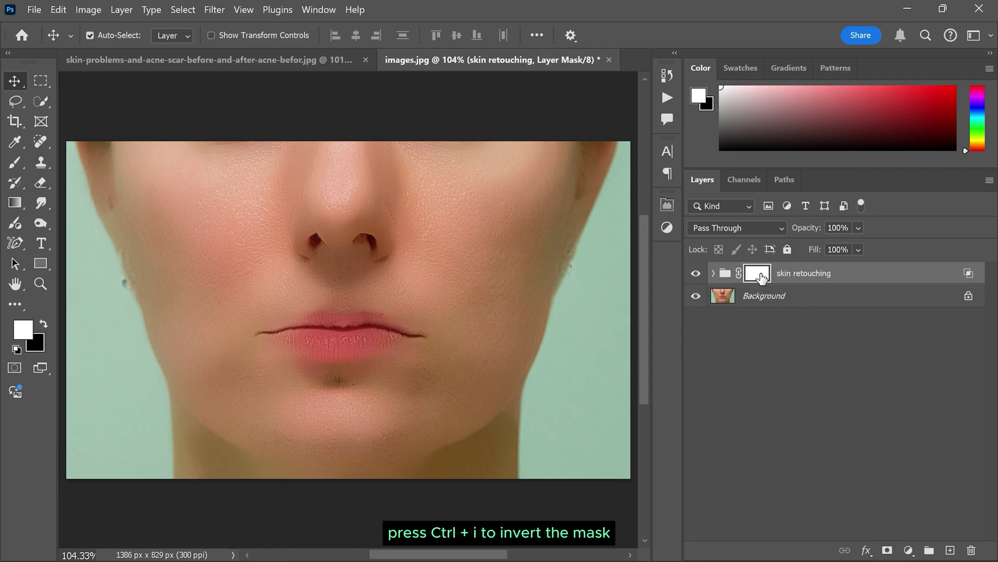
{"action": "key", "text": "ctrl+i"}
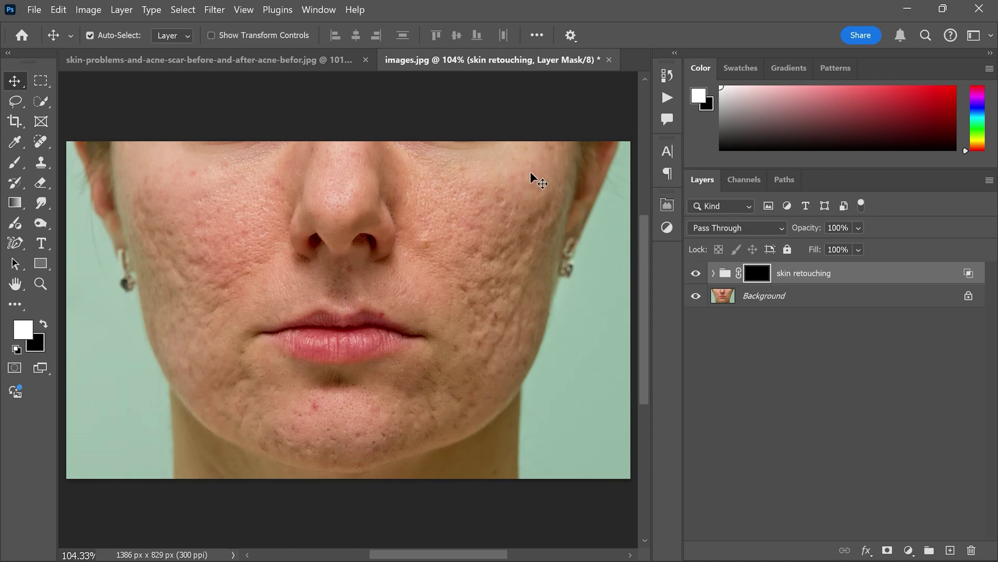
{"action": "left_click", "coordinate": [668, 99]}
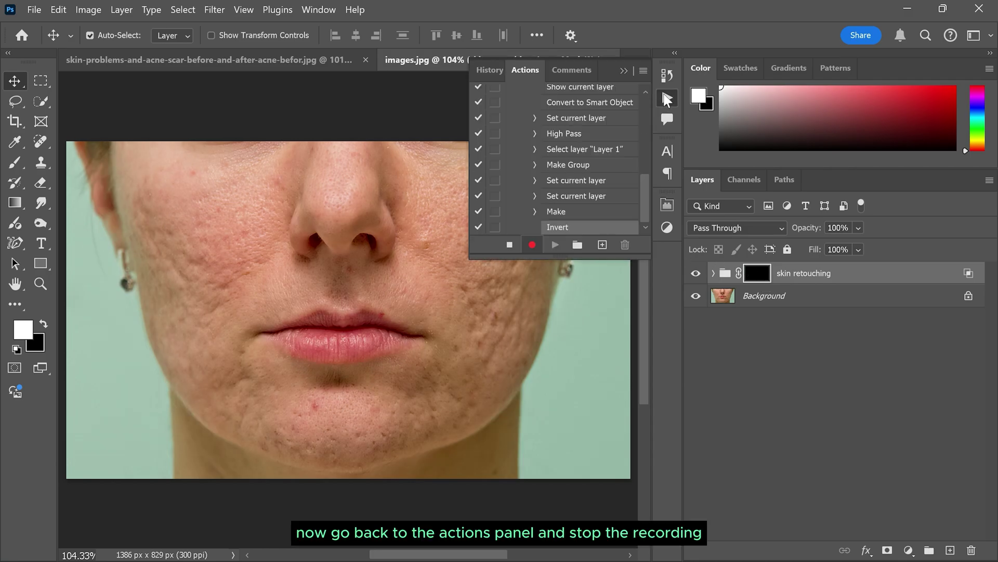
{"action": "left_click", "coordinate": [509, 245]}
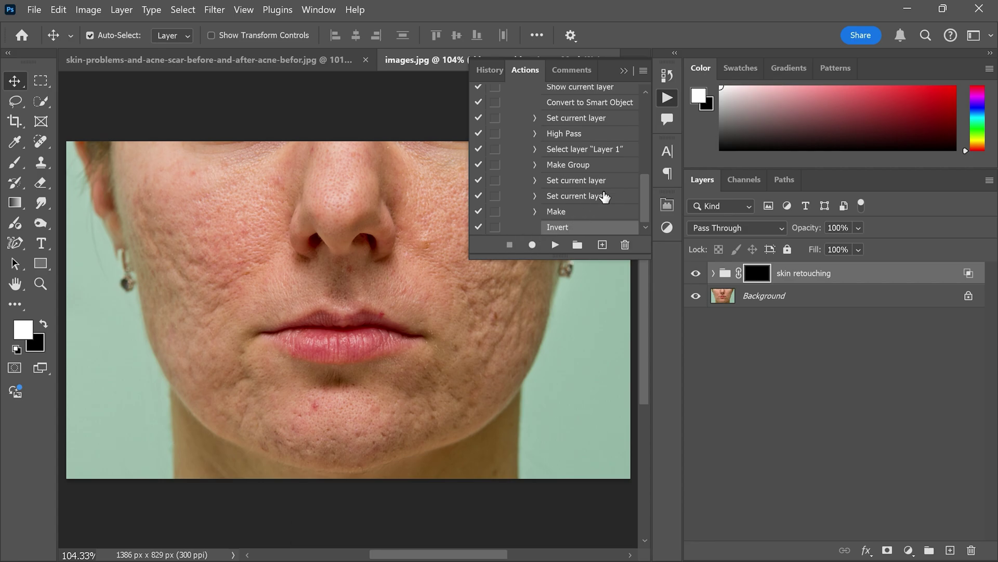
{"action": "scroll", "coordinate": [603, 197], "scroll_direction": "up", "scroll_amount": 10}
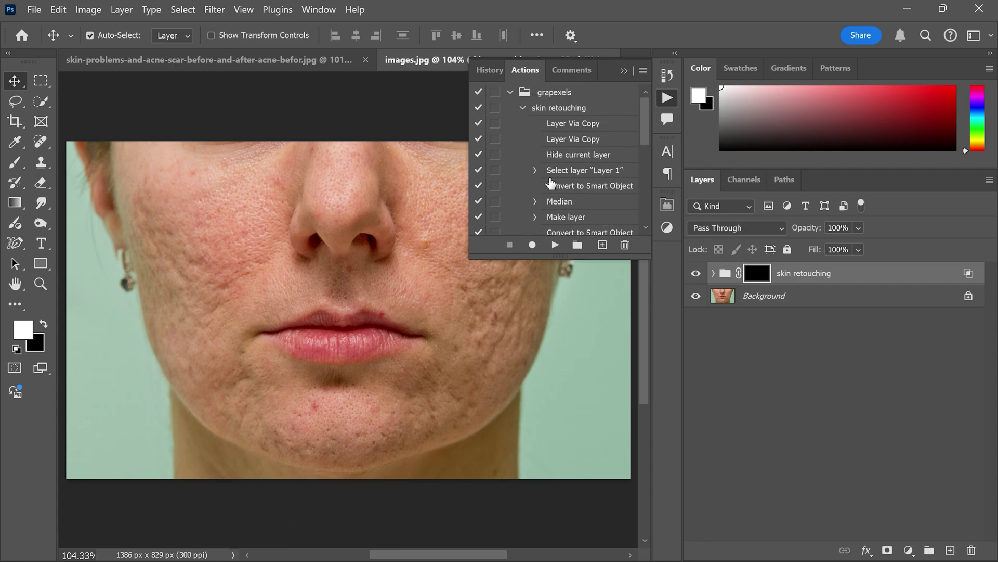
{"action": "left_click", "coordinate": [521, 108]}
{"action": "left_click", "coordinate": [511, 92]}
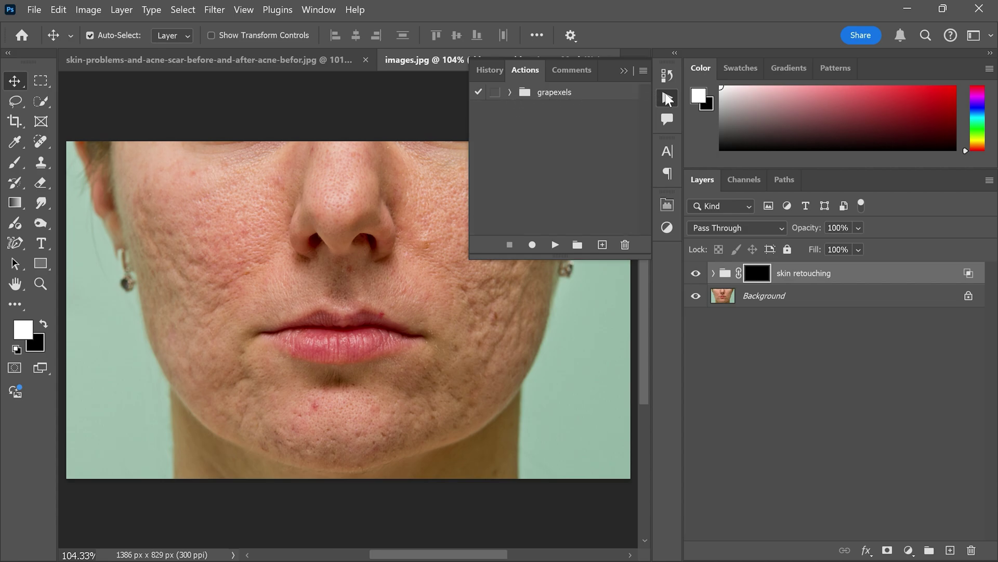
Select the regular Brush Tool and lower its flow to about 36%.
{"action": "left_click", "coordinate": [667, 98]}
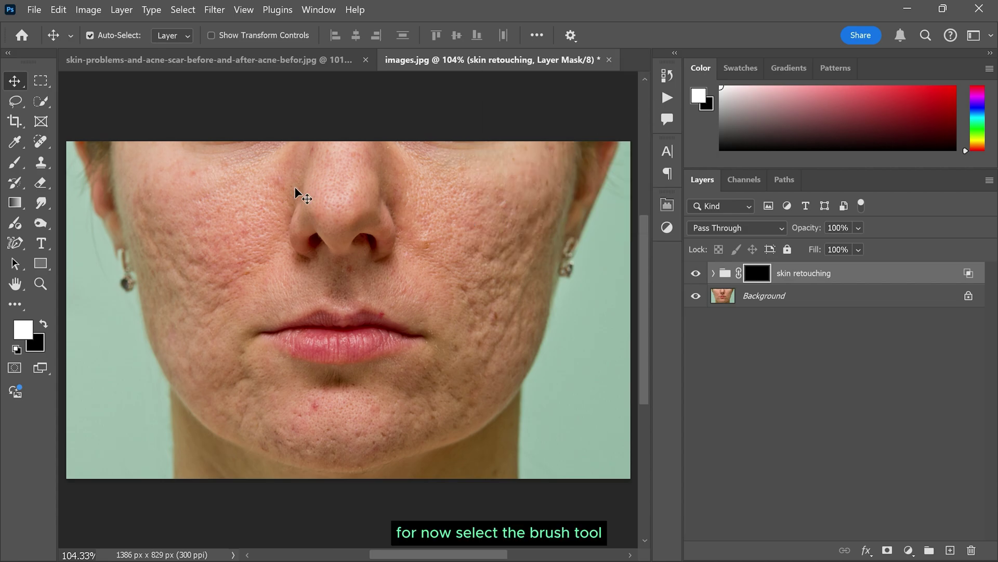
{"action": "left_click", "coordinate": [23, 162]}
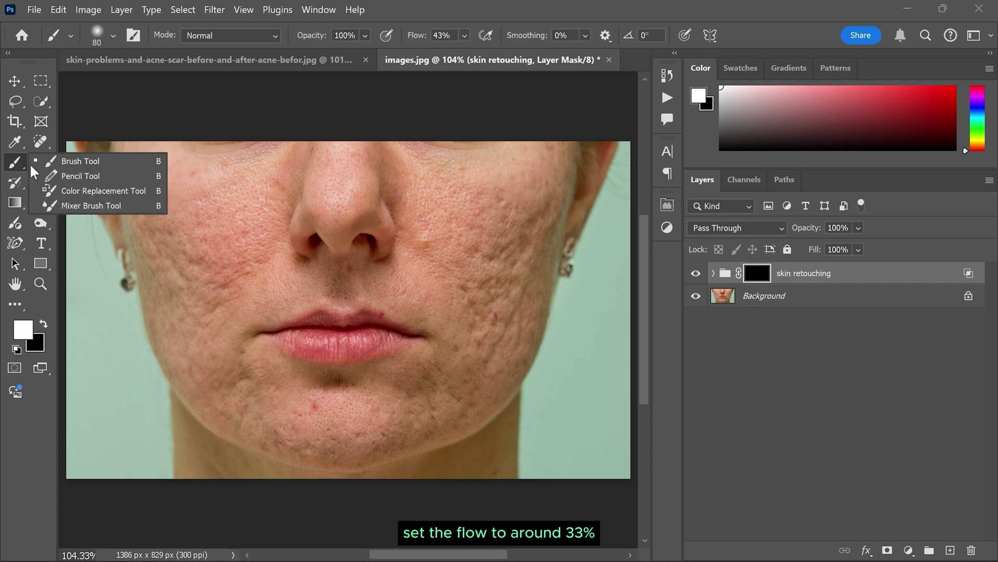
{"action": "left_click", "coordinate": [77, 163]}
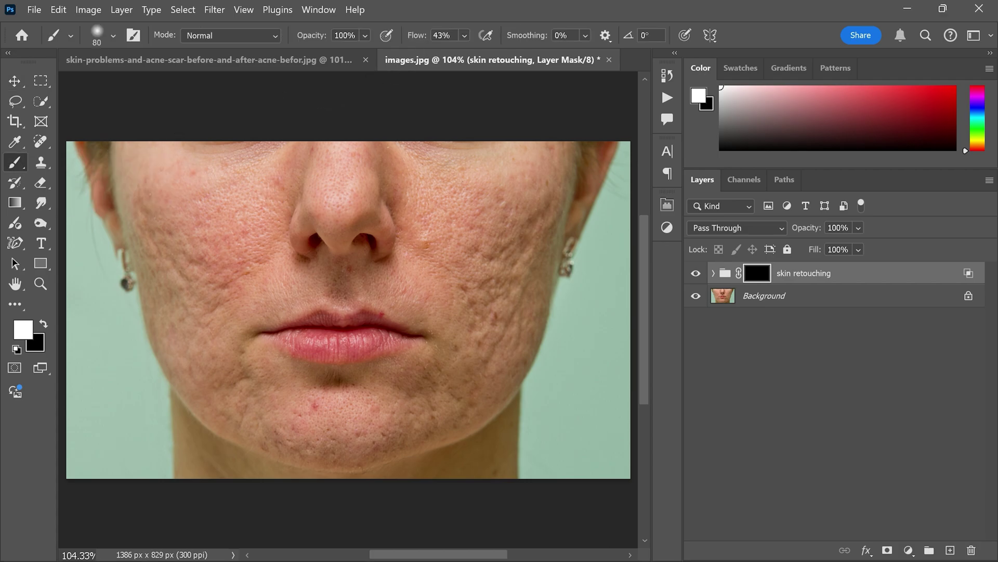
{"action": "left_click", "coordinate": [465, 36]}
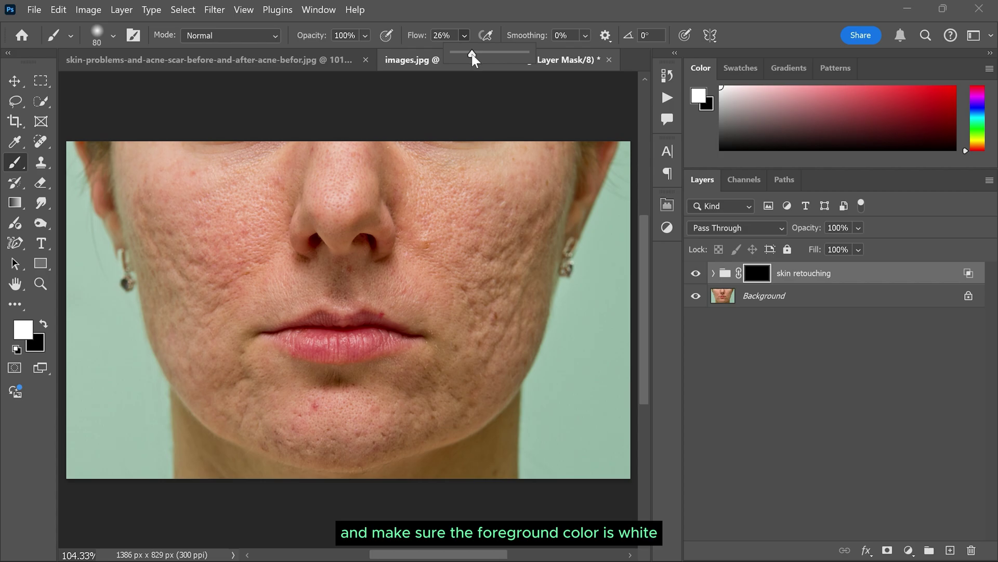
Paint white on the mask over the cheek and upper lip, resizing the brush as needed.
{"action": "key", "text": "bracketright"}
{"action": "key", "text": "bracketright"}
{"action": "key", "text": "bracketright"}
{"action": "key", "text": "bracketright"}
{"action": "mouse_move", "coordinate": [468, 205]}
{"action": "left_mouse_down"}
{"action": "mouse_move", "coordinate": [488, 249]}
{"action": "mouse_move", "coordinate": [494, 320]}
{"action": "mouse_move", "coordinate": [516, 252]}
{"action": "mouse_move", "coordinate": [466, 298]}
{"action": "mouse_move", "coordinate": [446, 283]}
{"action": "mouse_move", "coordinate": [475, 178]}
{"action": "mouse_move", "coordinate": [571, 129]}
{"action": "mouse_move", "coordinate": [491, 381]}
{"action": "mouse_move", "coordinate": [420, 405]}
{"action": "mouse_move", "coordinate": [471, 305]}
{"action": "mouse_move", "coordinate": [400, 431]}
{"action": "mouse_move", "coordinate": [391, 412]}
{"action": "mouse_move", "coordinate": [221, 387]}
{"action": "mouse_move", "coordinate": [246, 425]}
{"action": "mouse_move", "coordinate": [378, 424]}
{"action": "mouse_move", "coordinate": [201, 292]}
{"action": "mouse_move", "coordinate": [200, 396]}
{"action": "mouse_move", "coordinate": [210, 301]}
{"action": "mouse_move", "coordinate": [235, 286]}
{"action": "mouse_move", "coordinate": [270, 159]}
{"action": "mouse_move", "coordinate": [134, 228]}
{"action": "mouse_move", "coordinate": [176, 335]}
{"action": "mouse_move", "coordinate": [177, 224]}
{"action": "mouse_move", "coordinate": [290, 191]}
{"action": "mouse_move", "coordinate": [367, 214]}
{"action": "mouse_move", "coordinate": [361, 208]}
{"action": "mouse_move", "coordinate": [378, 279]}
{"action": "left_mouse_up"}
{"action": "scroll", "coordinate": [346, 285], "scroll_direction": "up", "scroll_amount": 3}
{"action": "key", "text": "bracketleft"}
{"action": "key", "text": "bracketleft"}
{"action": "key", "text": "bracketleft"}
{"action": "key", "text": "bracketleft"}
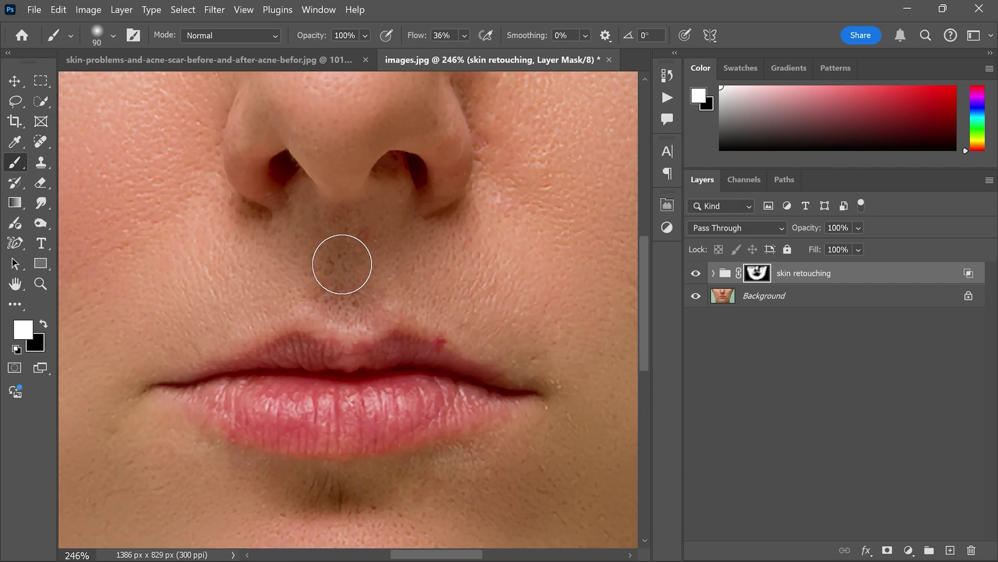
{"action": "scroll", "coordinate": [416, 410], "scroll_direction": "down", "scroll_amount": 3}
{"action": "scroll", "coordinate": [406, 373], "scroll_direction": "up", "scroll_amount": 3}
{"action": "scroll", "coordinate": [249, 268], "scroll_direction": "right", "scroll_amount": 2}
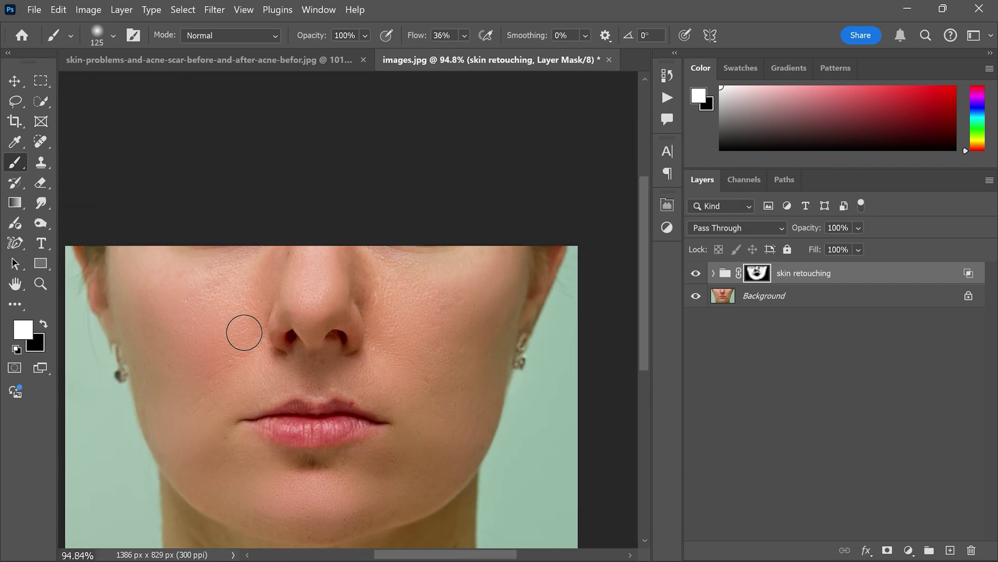
{"action": "scroll", "coordinate": [382, 473], "scroll_direction": "down", "scroll_amount": 2}
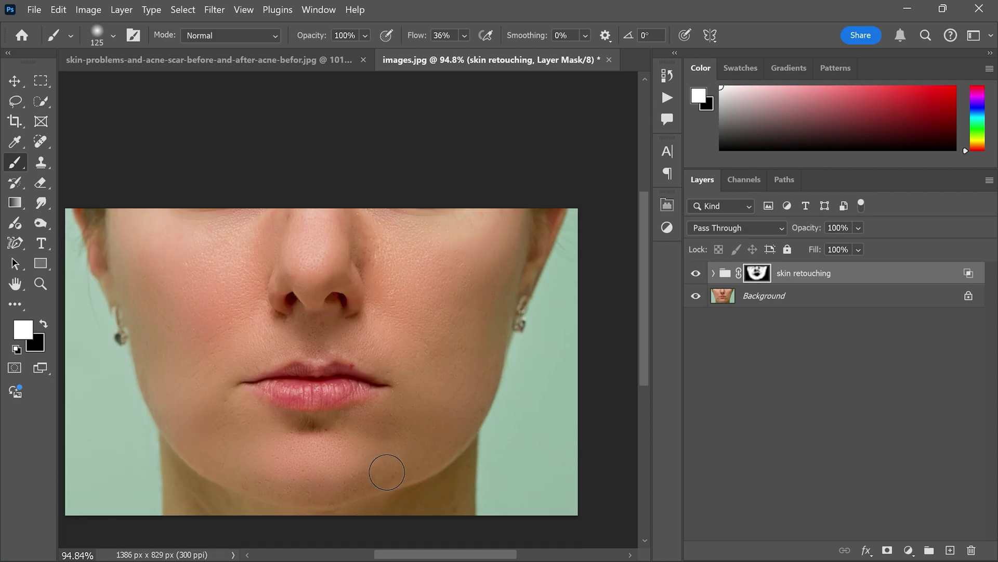
{"action": "scroll", "coordinate": [384, 472], "scroll_direction": "up", "scroll_amount": 1}
Toggle the skin retouching group's visibility to compare before and after.
{"action": "left_click", "coordinate": [696, 273]}
{"action": "left_click", "coordinate": [696, 273]}
{"action": "left_click", "coordinate": [696, 274]}
{"action": "left_click", "coordinate": [696, 274]}
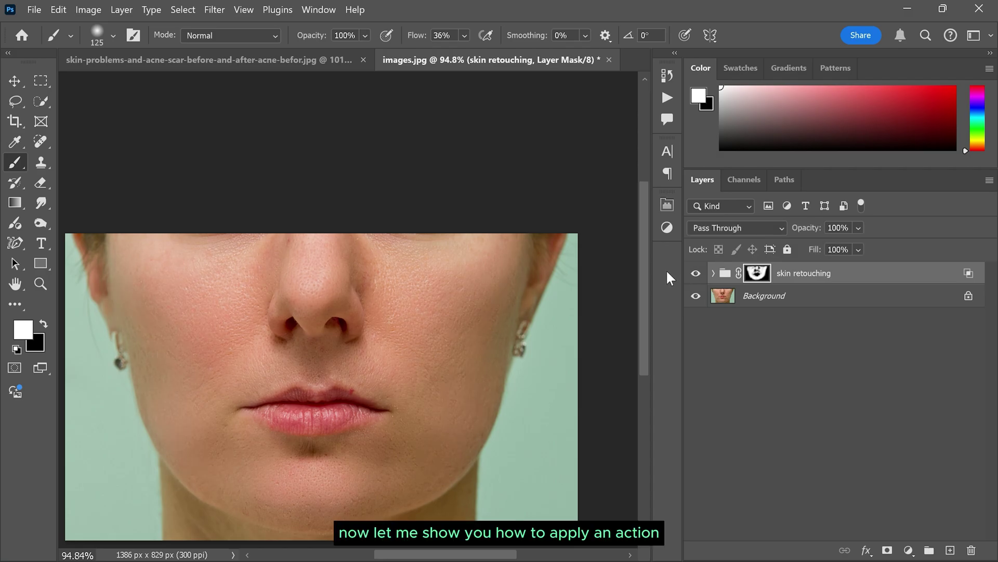
Play the grapexels set's skin retouching action on the second acne photo.
{"action": "key", "text": "ctrl+Tab"}
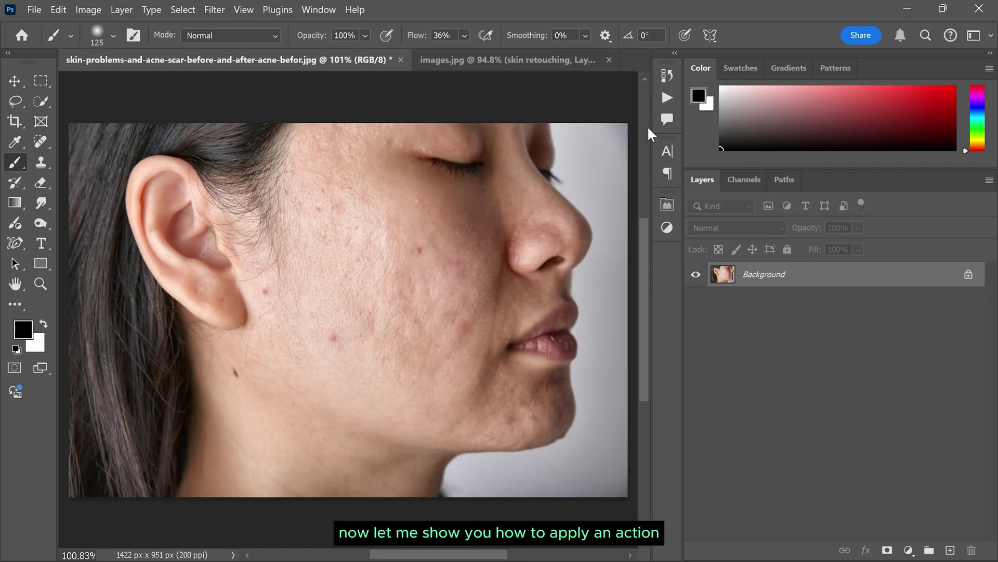
{"action": "left_click", "coordinate": [668, 98]}
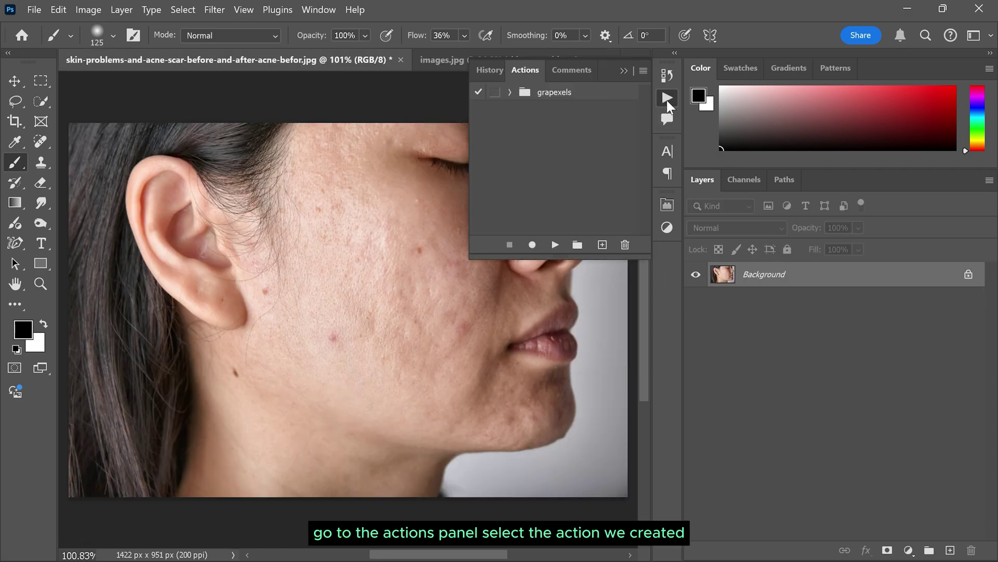
{"action": "left_click", "coordinate": [509, 93]}
{"action": "left_click", "coordinate": [548, 110]}
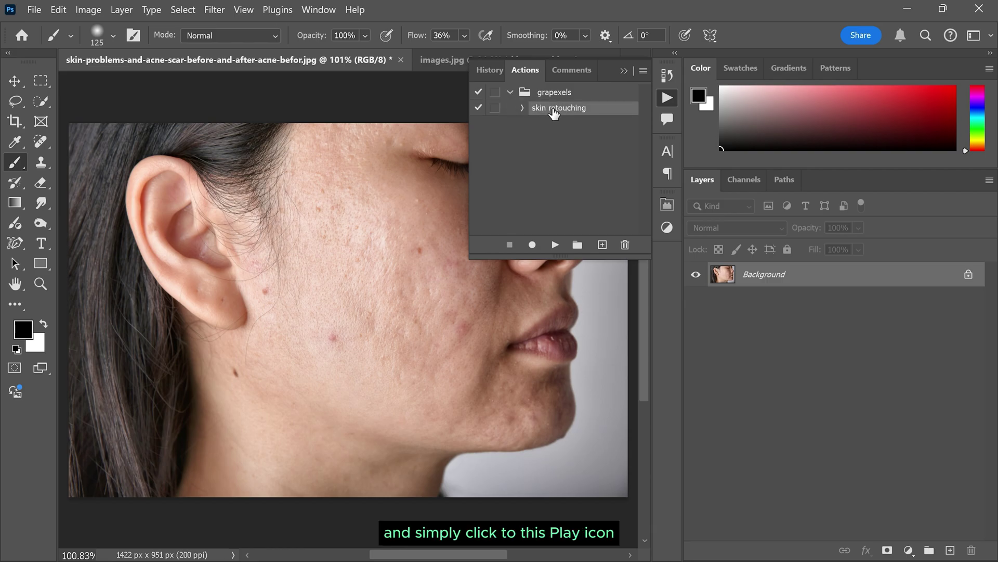
{"action": "left_click", "coordinate": [555, 245]}
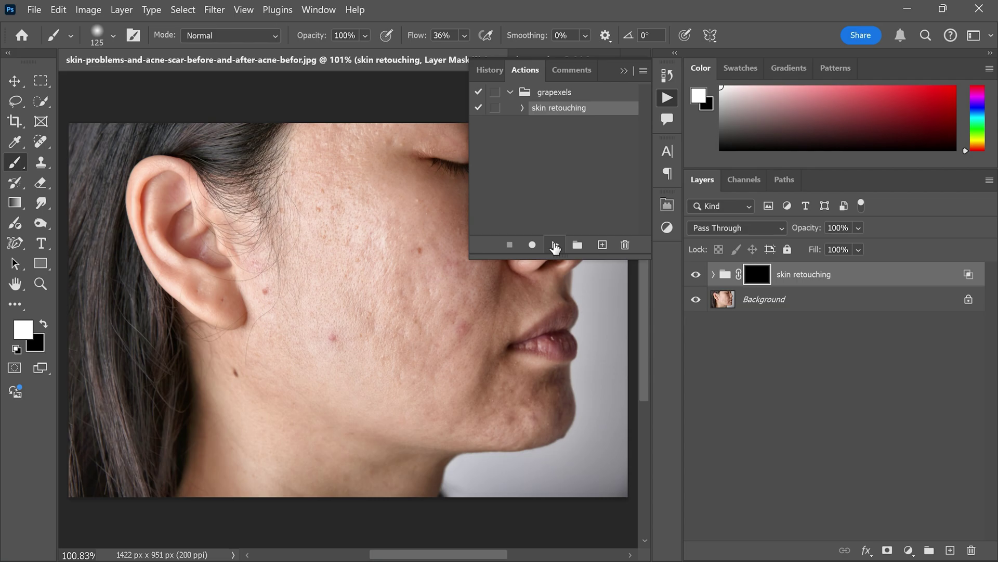
{"action": "left_click", "coordinate": [667, 98]}
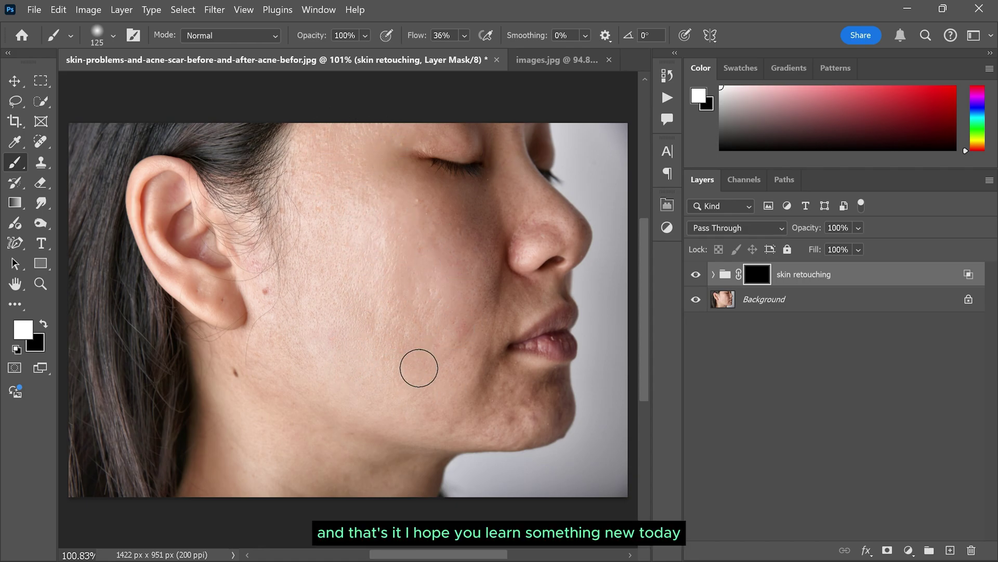
Paint white on the group mask over the cheek, chin and jaw to reveal the smoothing.
{"action": "key", "text": "bracketright"}
{"action": "key", "text": "bracketright"}
{"action": "key", "text": "bracketright"}
{"action": "mouse_move", "coordinate": [412, 361]}
{"action": "left_mouse_down"}
{"action": "mouse_move", "coordinate": [398, 308]}
{"action": "mouse_move", "coordinate": [425, 340]}
{"action": "mouse_move", "coordinate": [296, 336]}
{"action": "mouse_move", "coordinate": [280, 288]}
{"action": "mouse_move", "coordinate": [307, 216]}
{"action": "mouse_move", "coordinate": [285, 368]}
{"action": "left_mouse_up"}
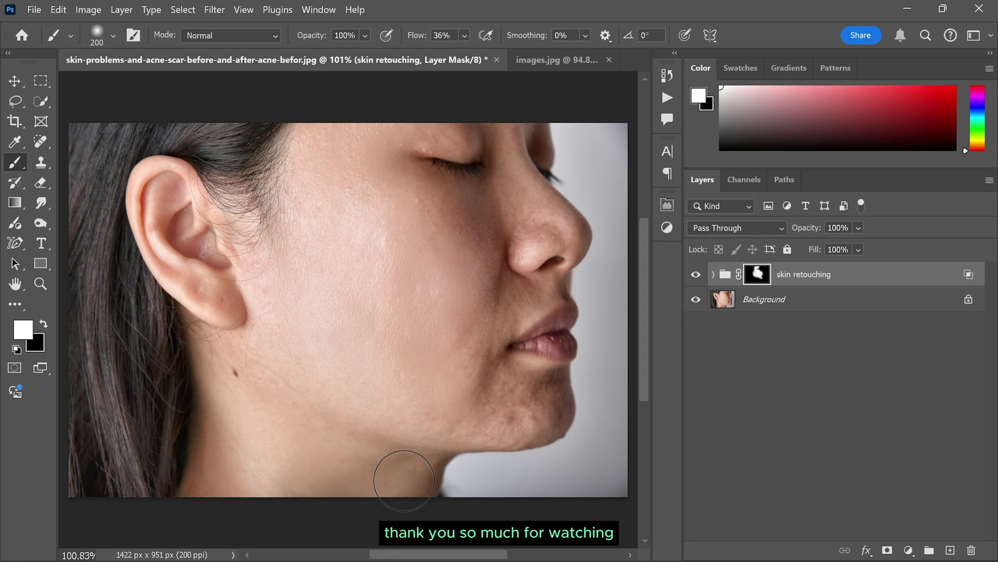
{"action": "key", "text": "bracketleft"}
{"action": "key", "text": "bracketleft"}
{"action": "key", "text": "bracketleft"}
{"action": "mouse_move", "coordinate": [513, 403]}
{"action": "left_mouse_down"}
{"action": "mouse_move", "coordinate": [569, 398]}
{"action": "mouse_move", "coordinate": [529, 427]}
{"action": "left_mouse_up"}
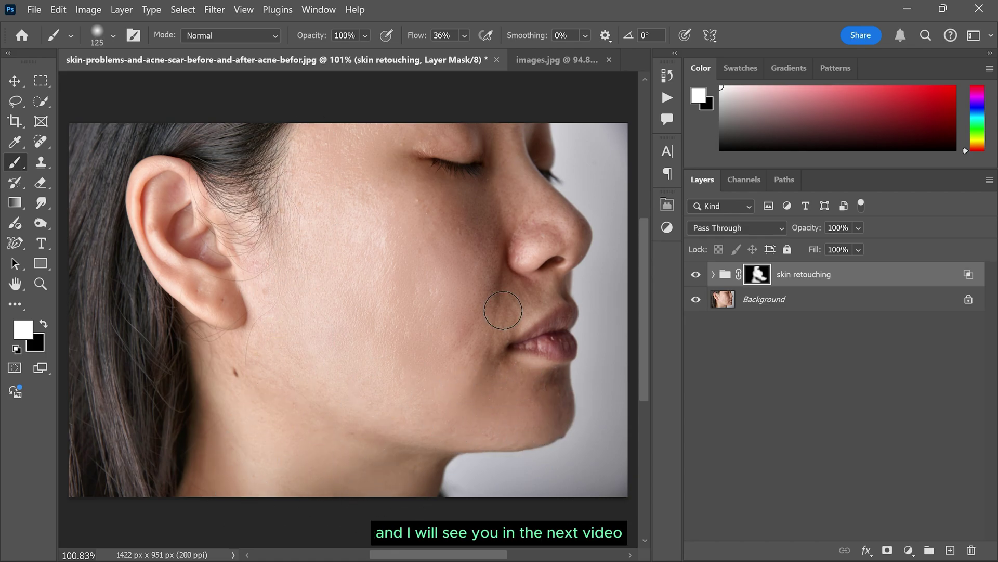